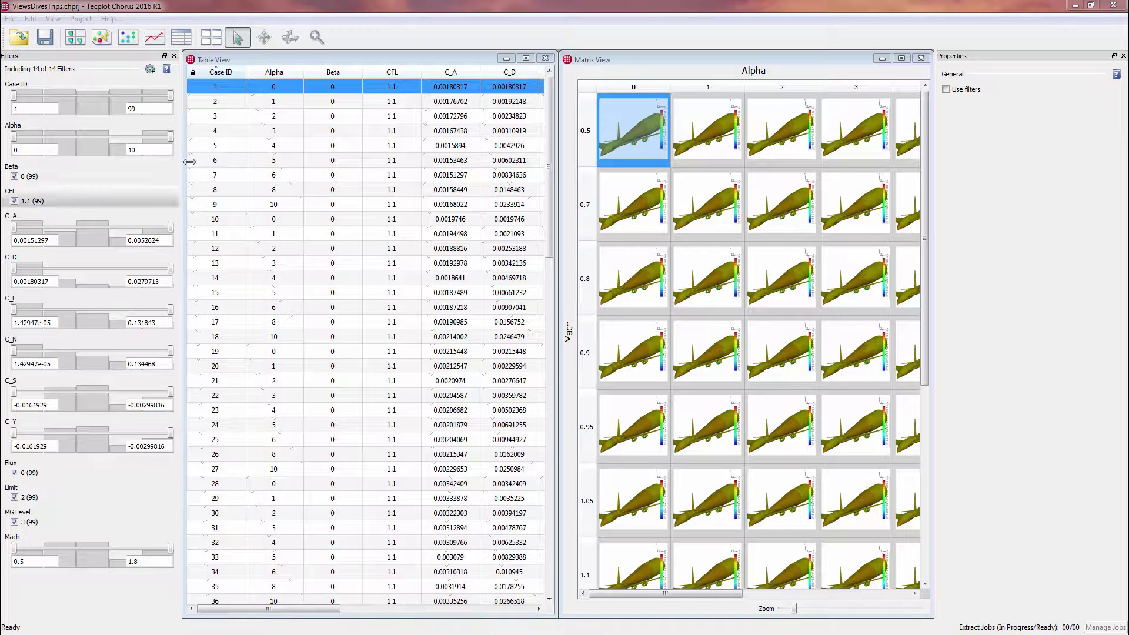
Select cases 2 and 3 and the Mach 0.5 images at Alpha 0, 1 and 2, then shrink the thumbnails slightly.
left_click(291, 93)
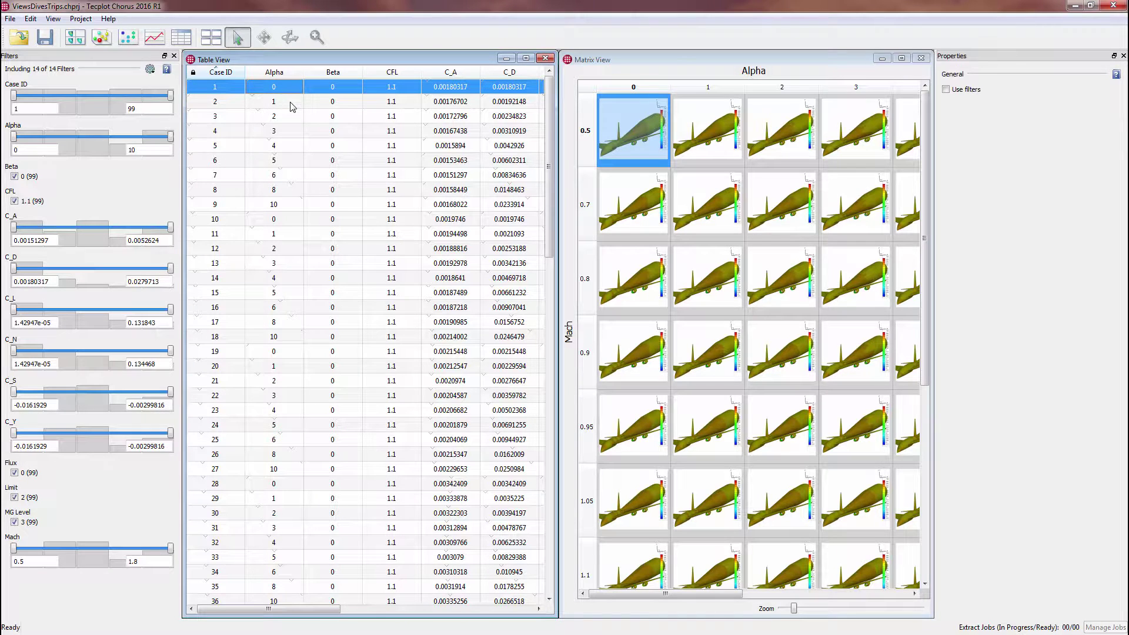
left_click(291, 100)
left_click(297, 117)
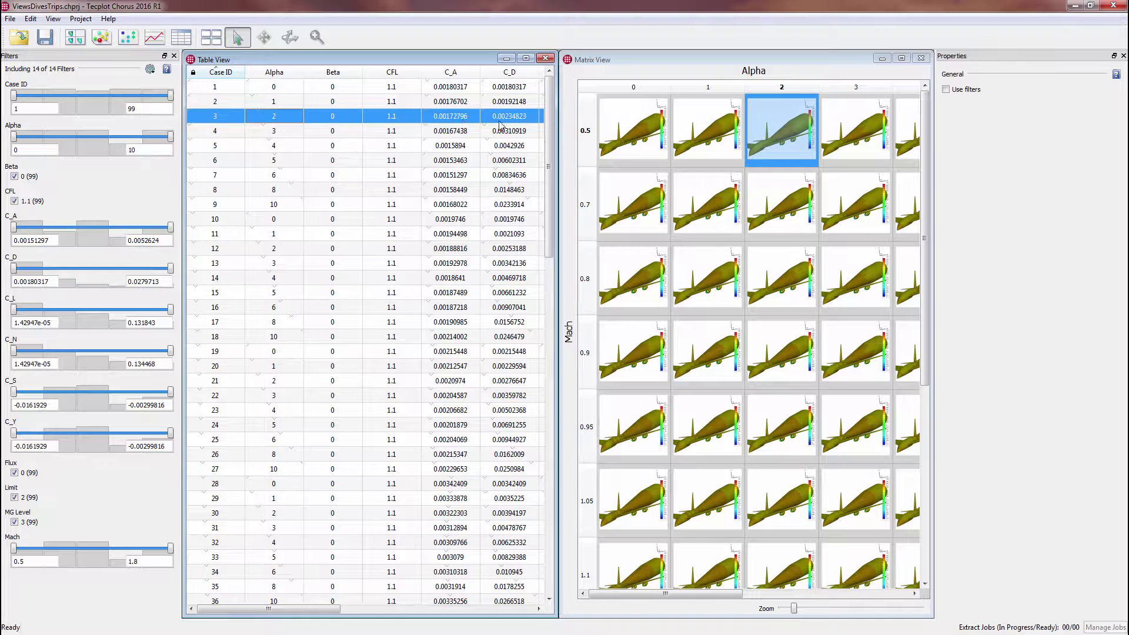
left_click(628, 128)
left_click(684, 133)
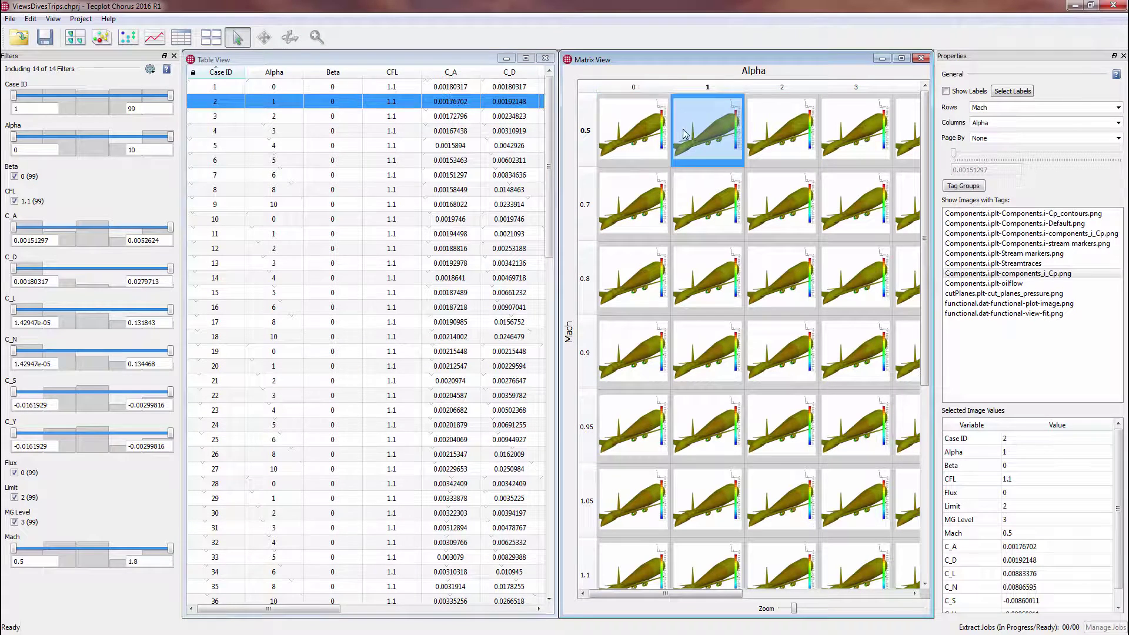
left_click(765, 137)
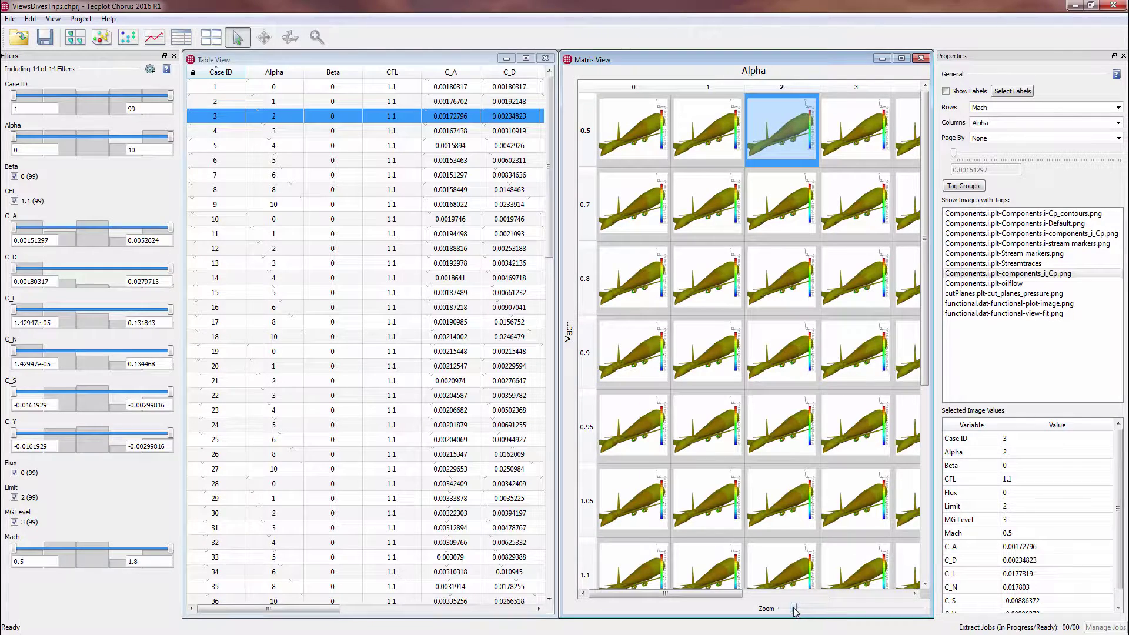
mouse_move(792, 609)
left_mouse_down()
mouse_move(781, 609)
mouse_move(796, 608)
left_mouse_up()
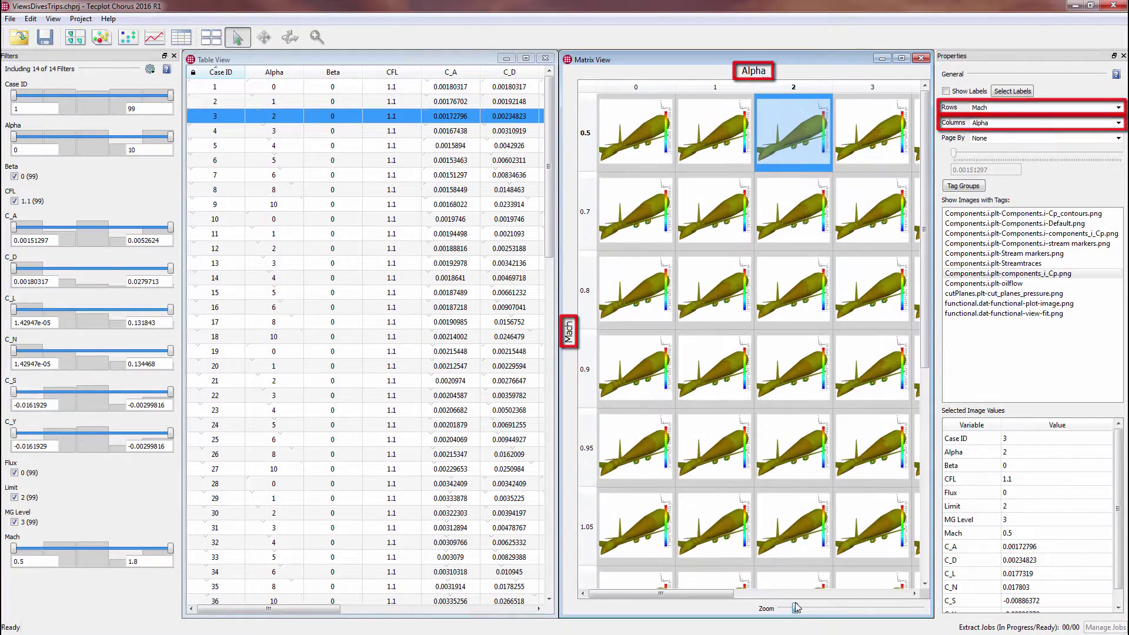
Preview each image tag, then show components_i_Cp together with the oilflow and cut-plane pressure images.
left_click(1018, 284)
left_click(1018, 294)
left_click(1019, 304)
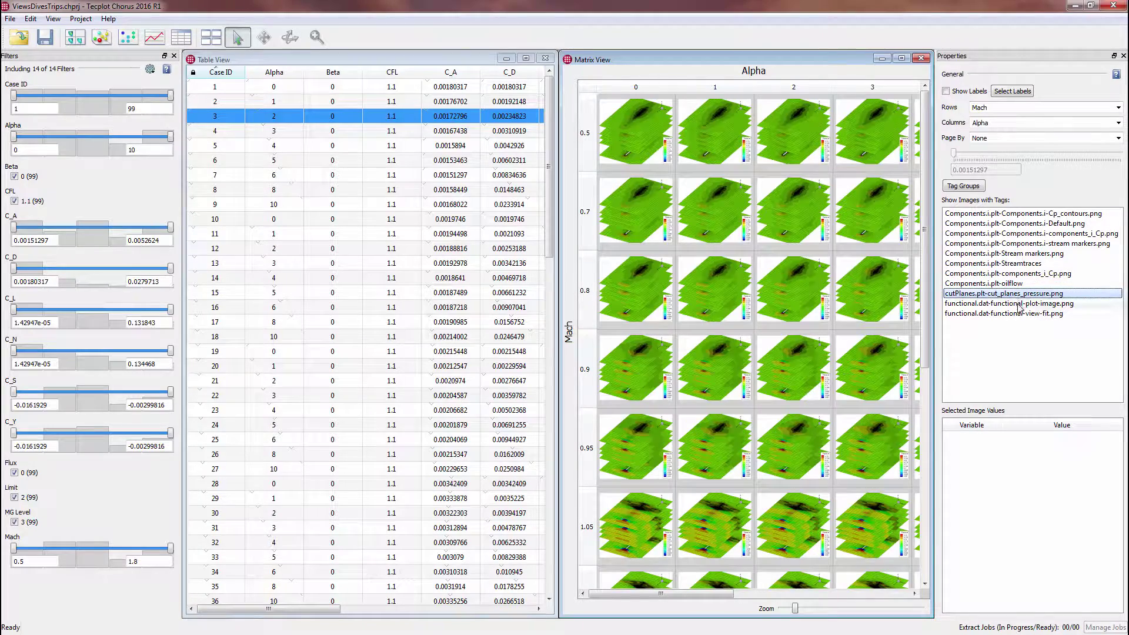
left_click(1020, 314)
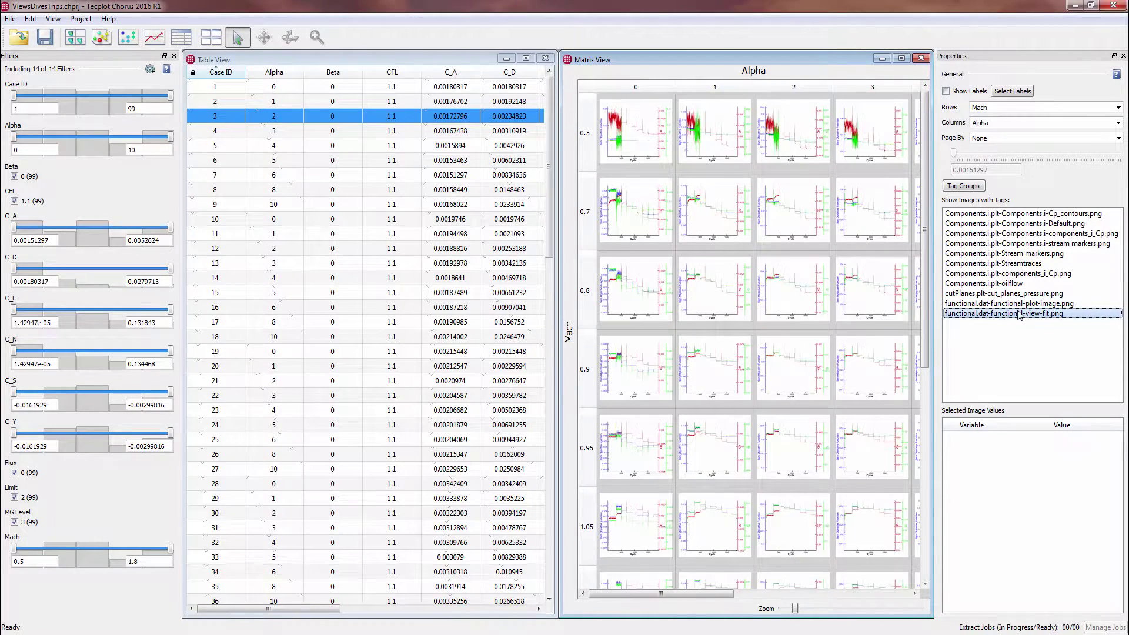
left_click(1024, 274)
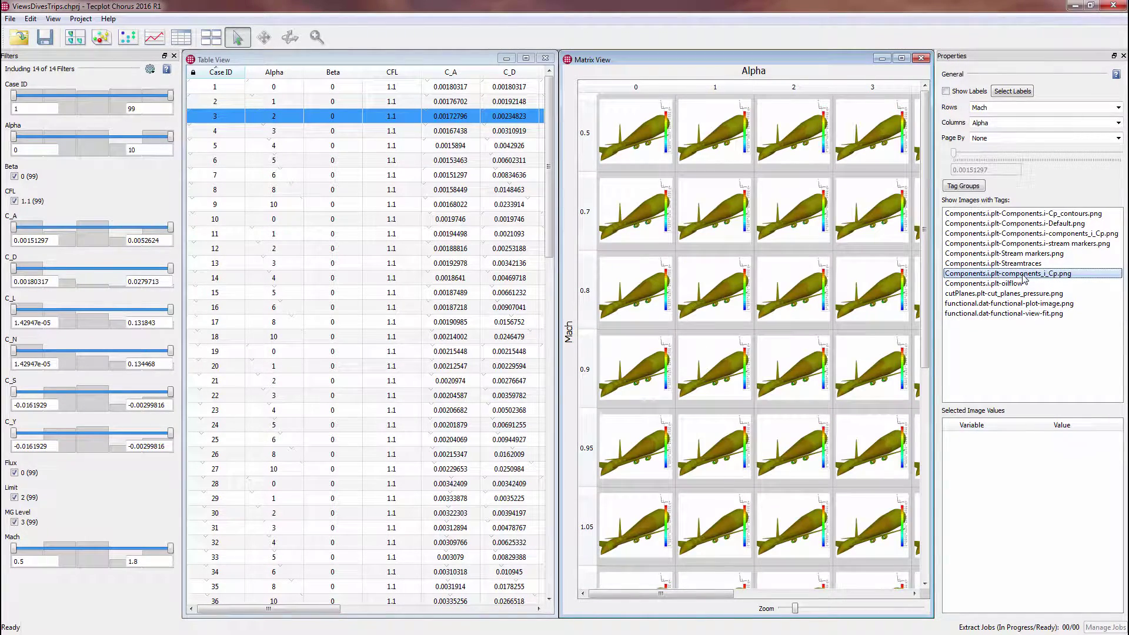
left_click(1024, 284, "ctrl")
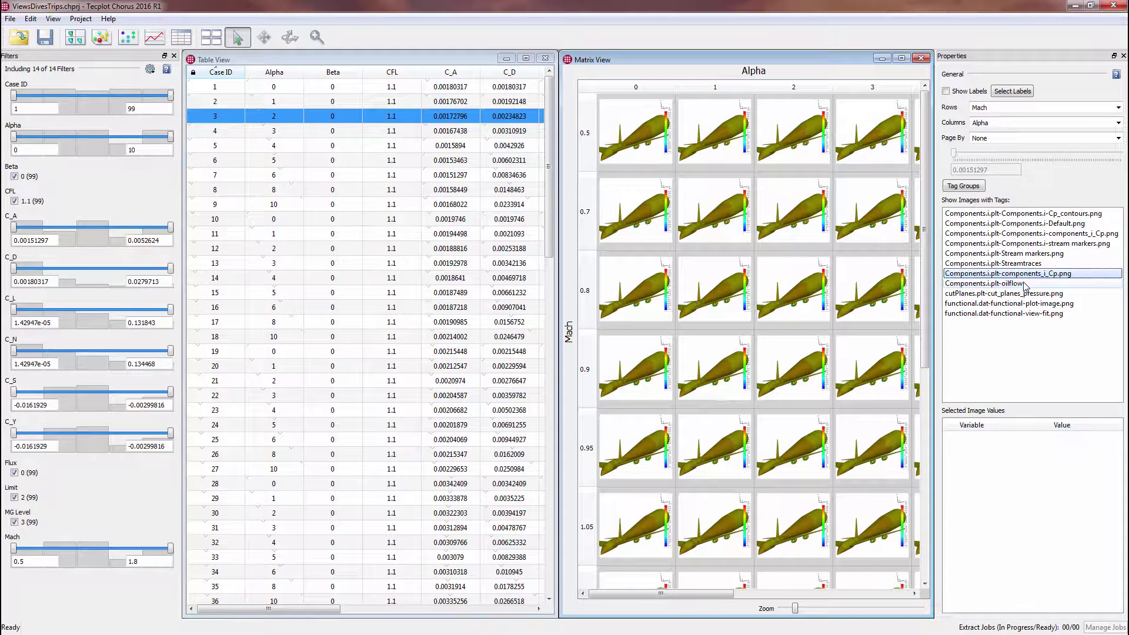
left_click(1026, 294, "ctrl")
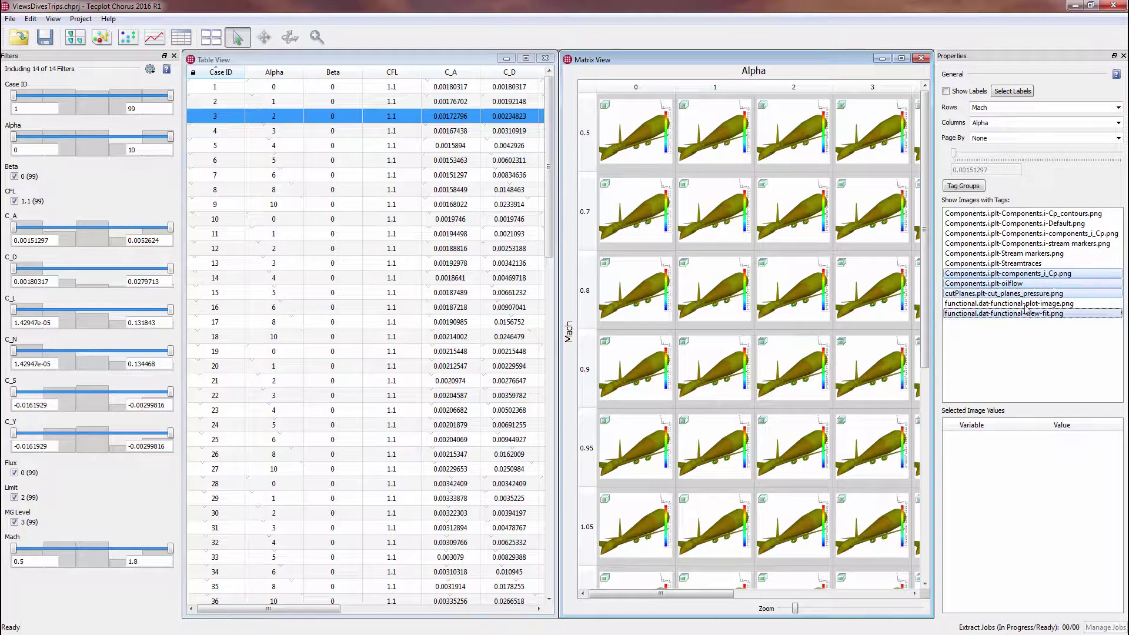
Set matrix rows to Case ID and columns to Tag, then shrink the thumbnails and scroll down.
left_click(1118, 107)
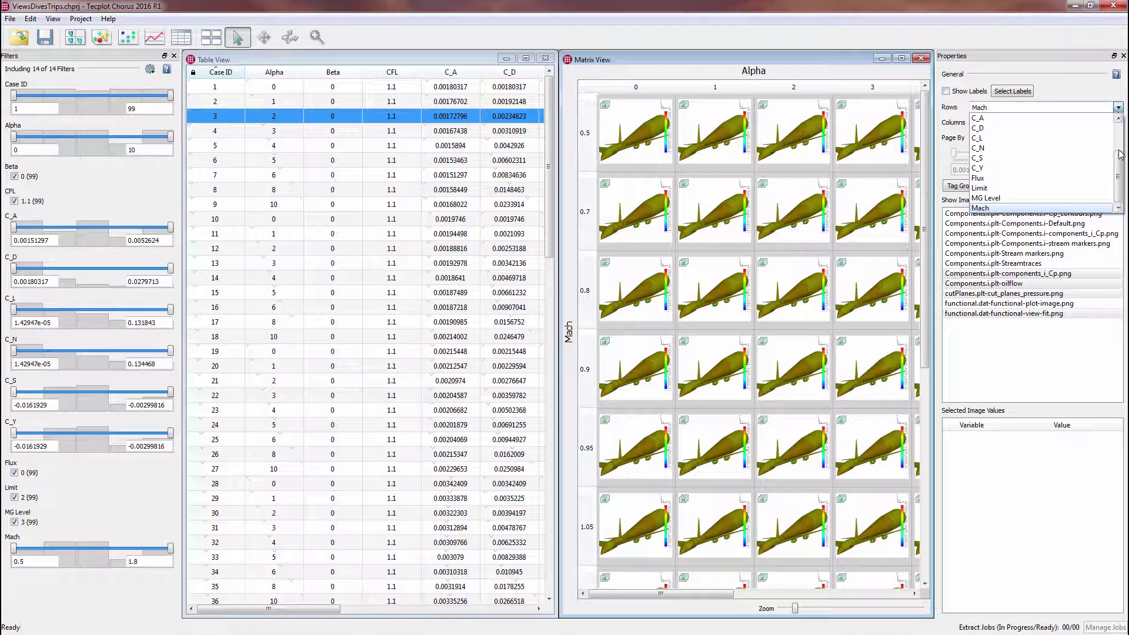
scroll(1112, 118, "up", 2)
left_click(1095, 130)
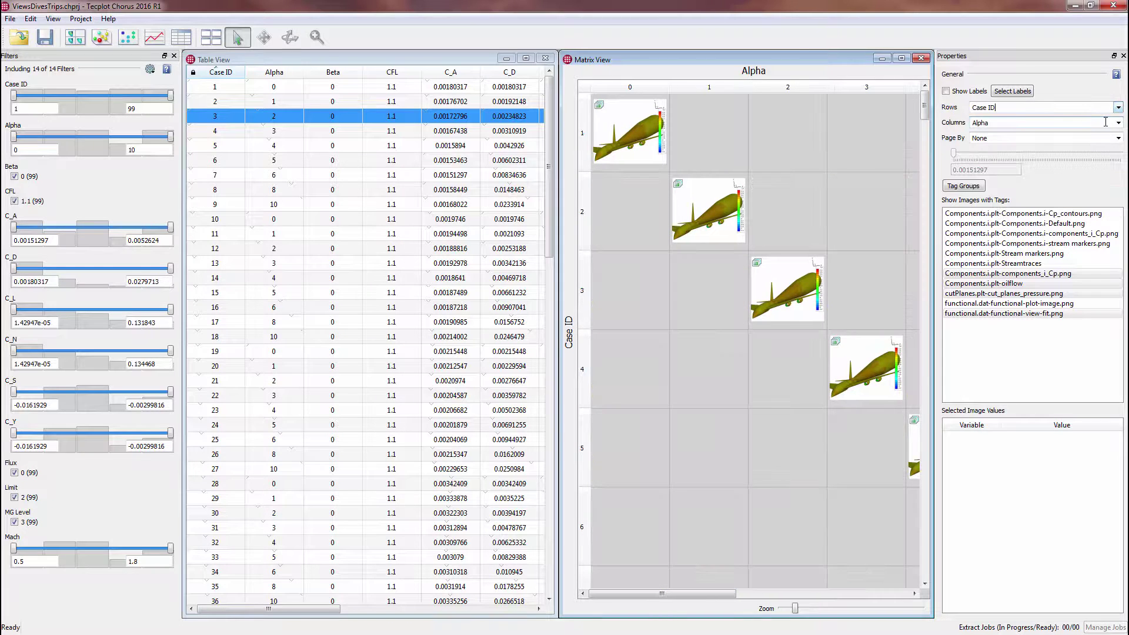
left_click(1119, 123)
left_click(1107, 134)
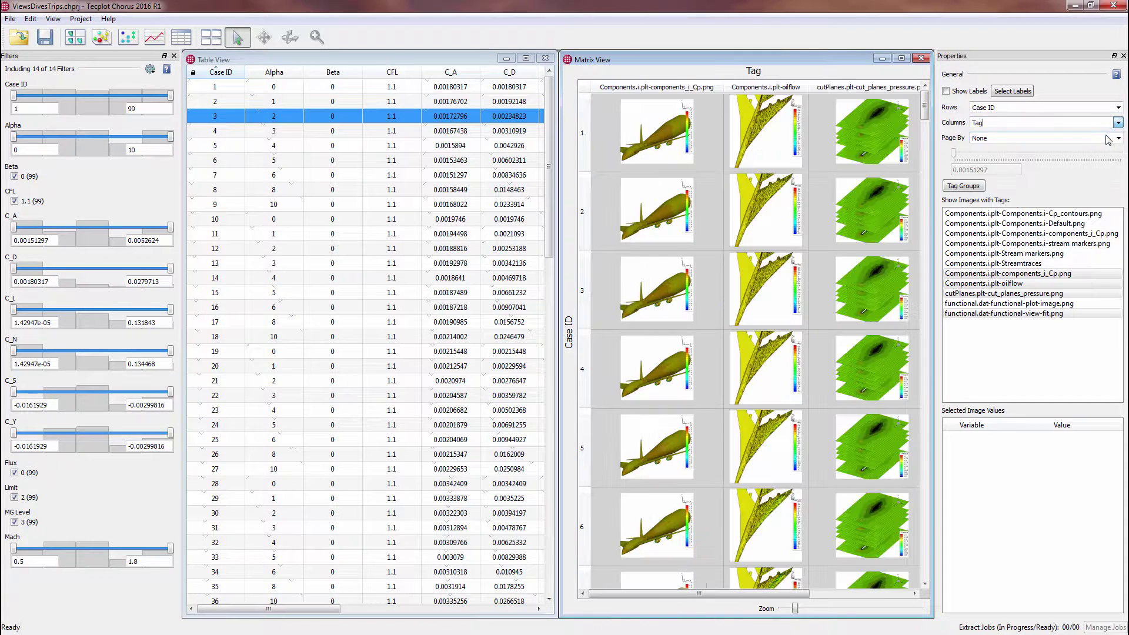
left_click_drag(795, 609, 786, 610)
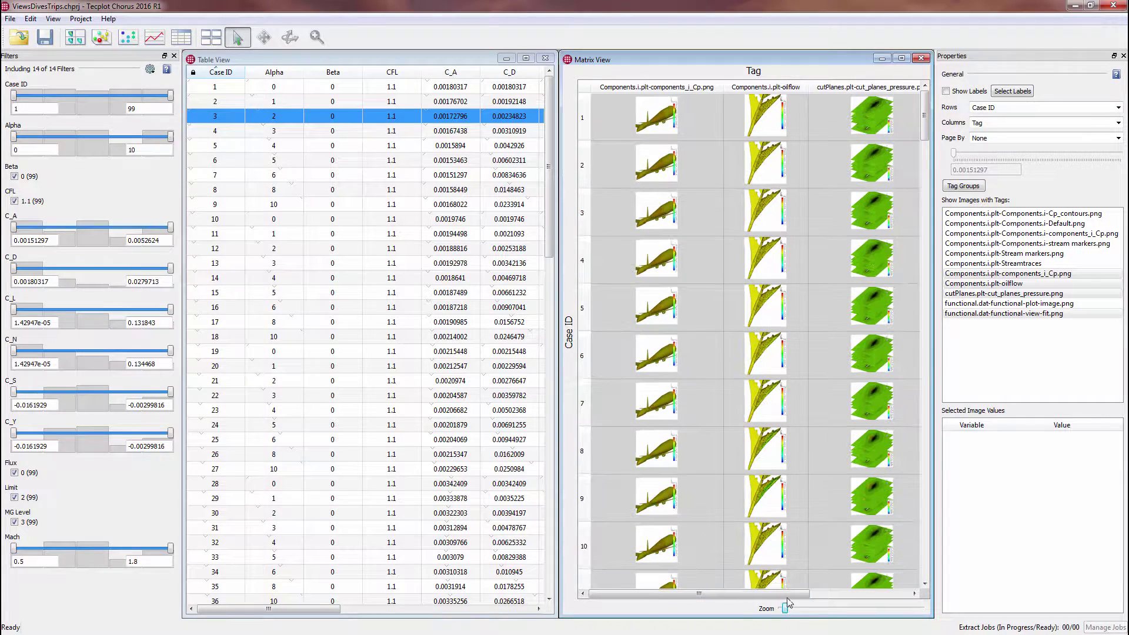
scroll(824, 454, "down", 9)
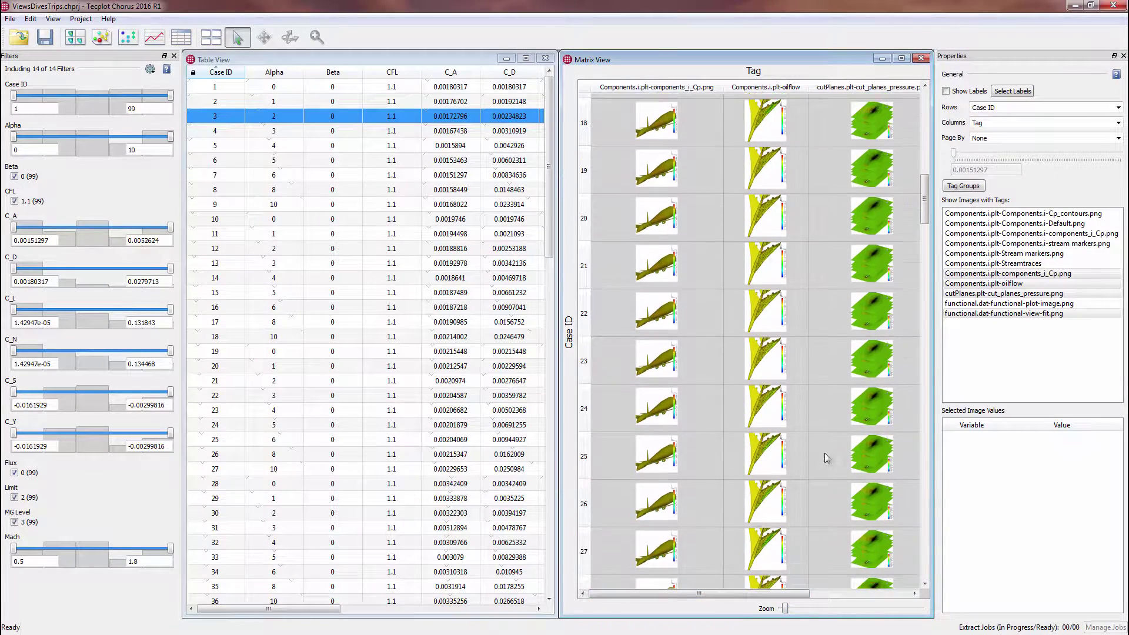
Show only the components_i_Cp column and open case 29's data with the components_i_Cp.sty style template.
left_click(1013, 274)
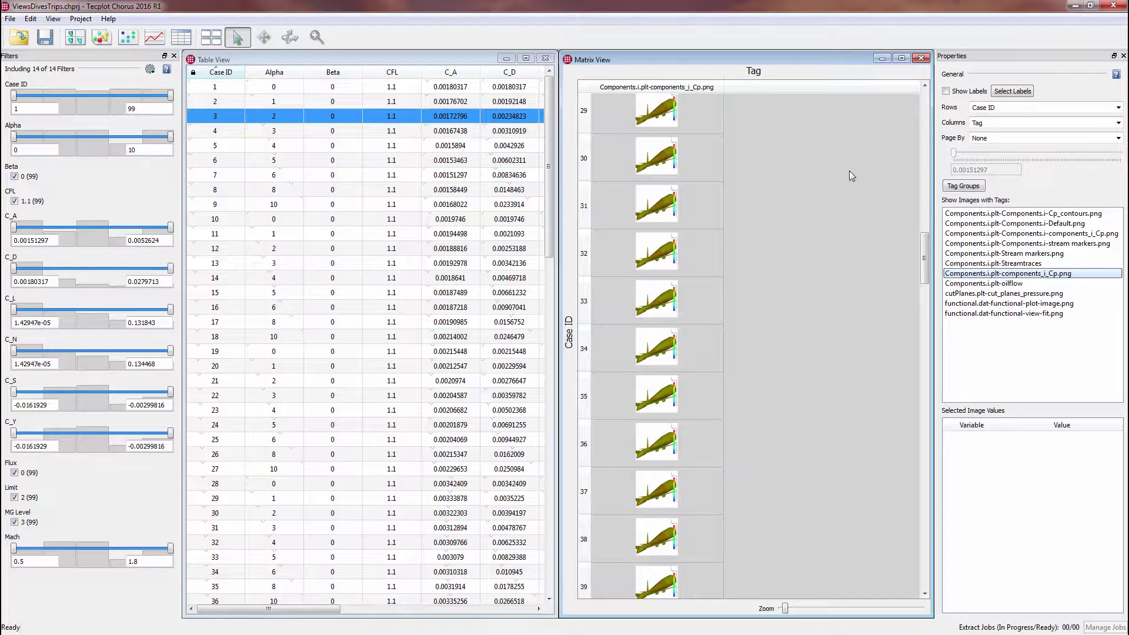
right_click(665, 114)
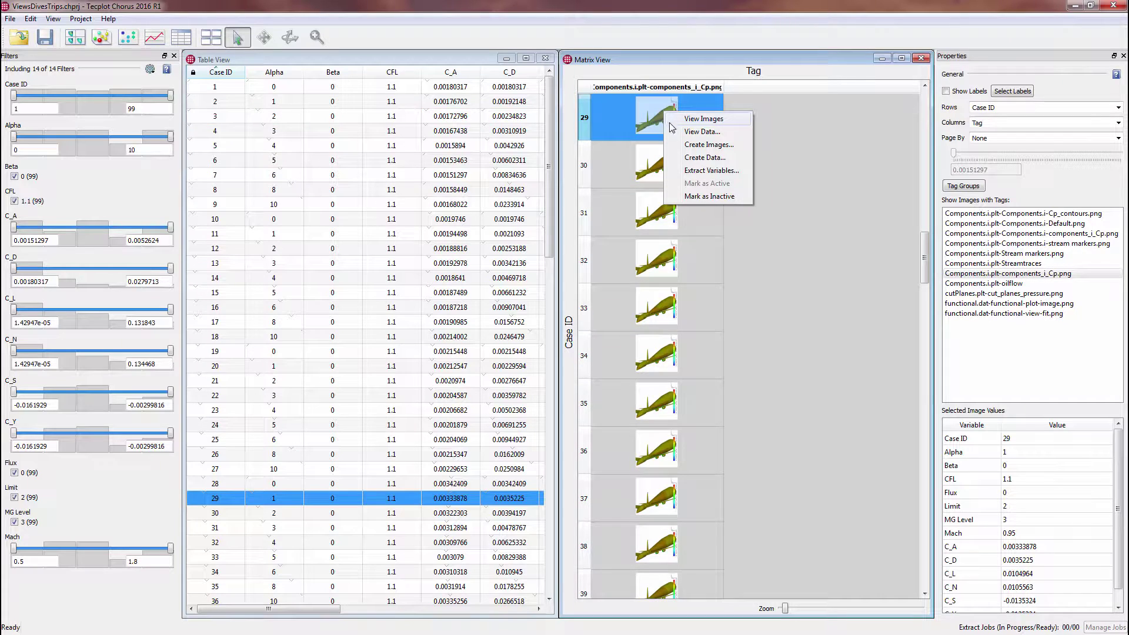
left_click(702, 131)
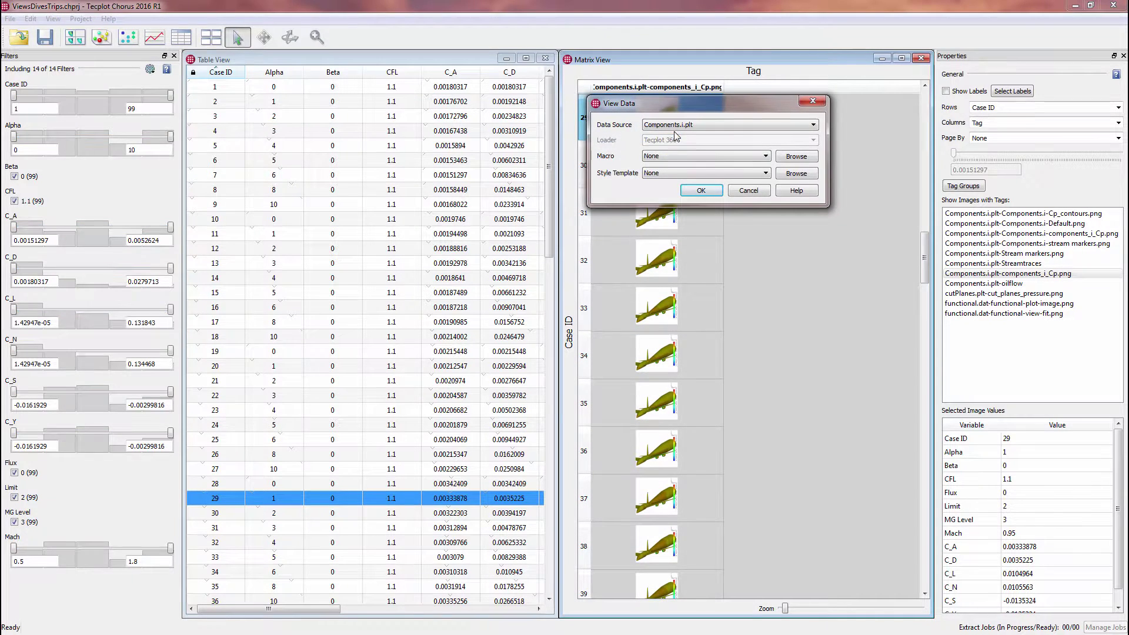
left_click(674, 172)
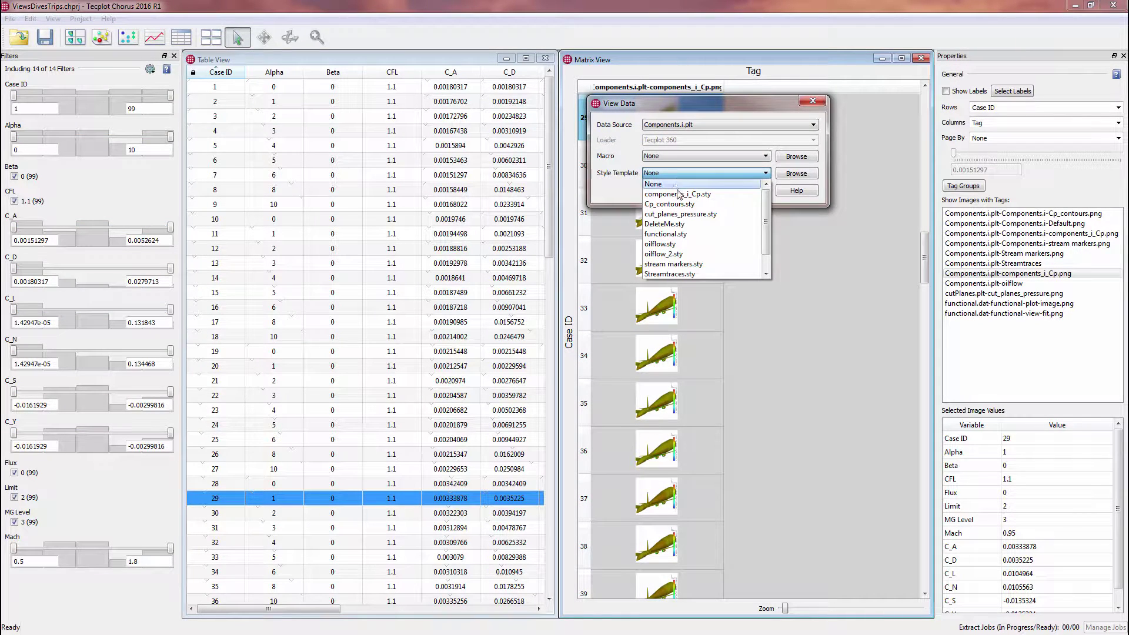
left_click(678, 193)
left_click(693, 193)
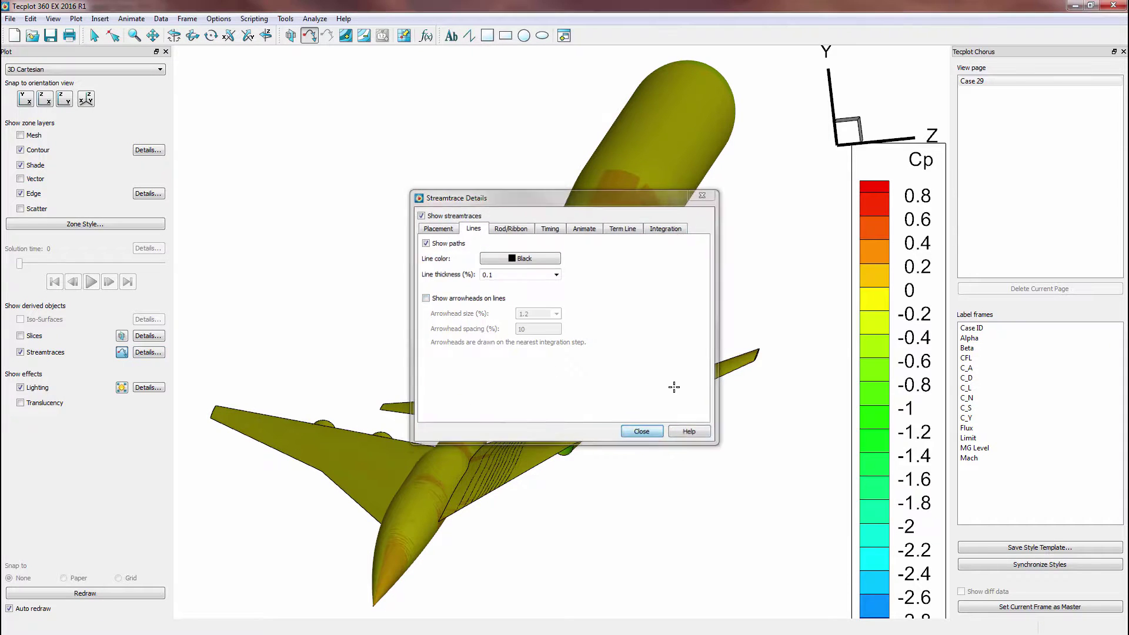
Close the streamtrace settings and move the horizontal Cp legend to the plot's top-left corner.
left_click(507, 222)
left_click(611, 491)
left_click_drag(824, 125, 362, 70)
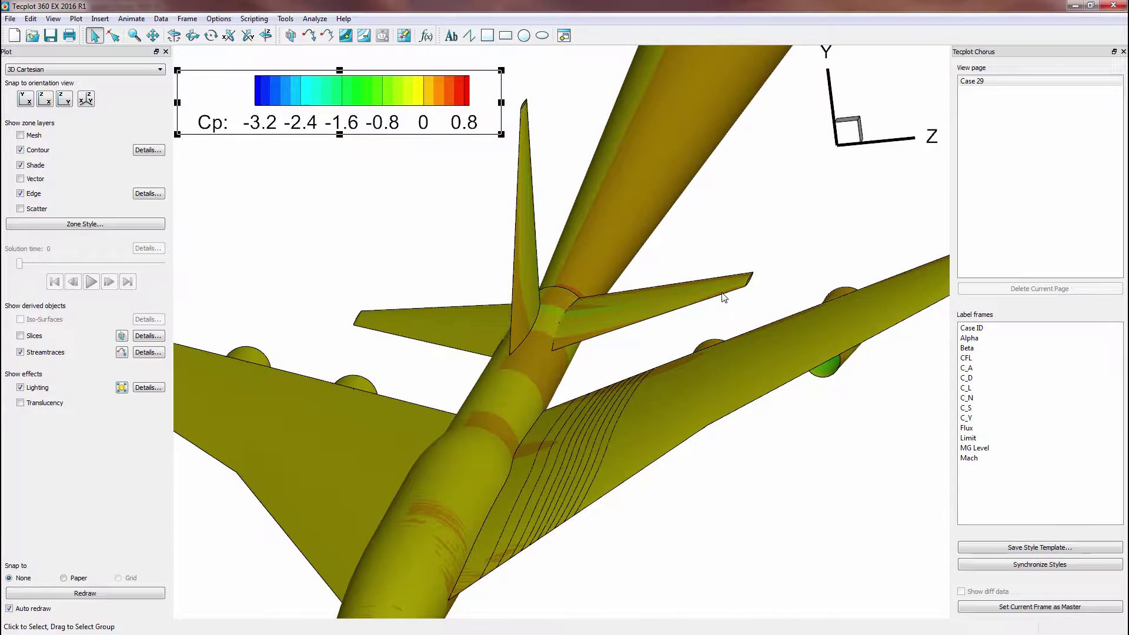
left_click(853, 470)
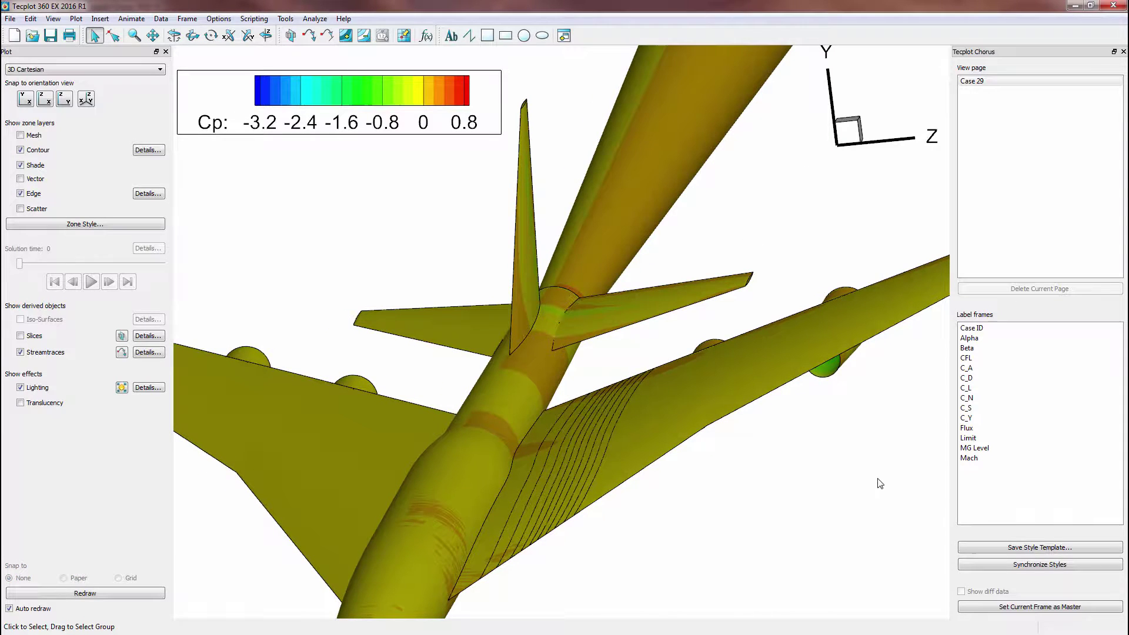
Save the plot style as components_i_Cp_streamtraces.sty, then select all cases in the Chorus table.
left_click(1045, 548)
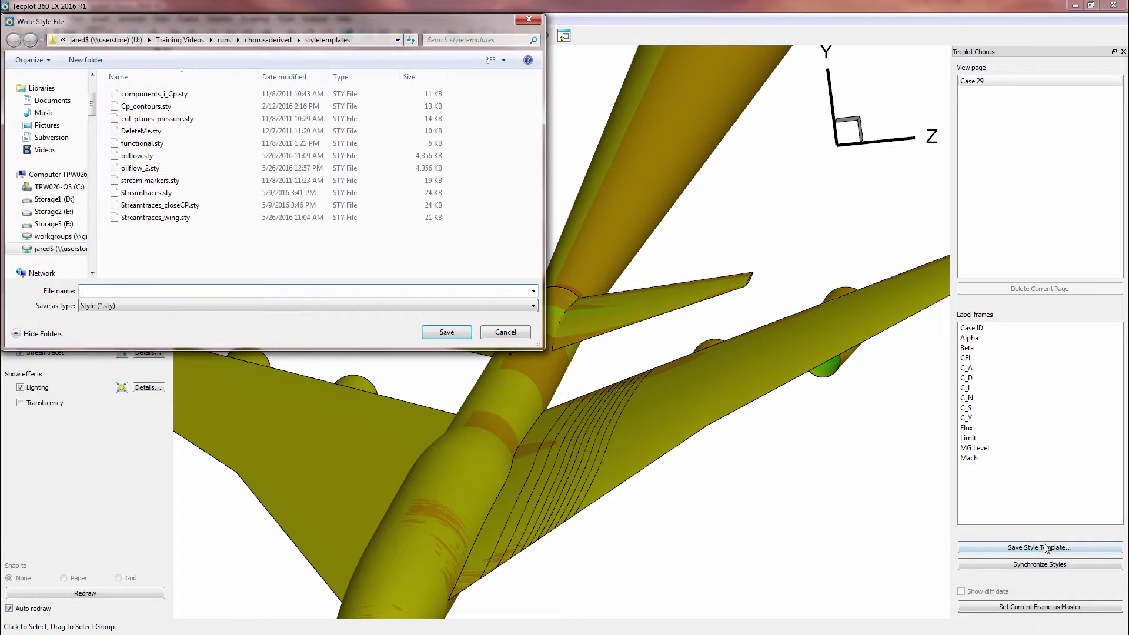
left_click(222, 94)
left_click(139, 291)
type("_streamtraces.sty")
left_click(446, 332)
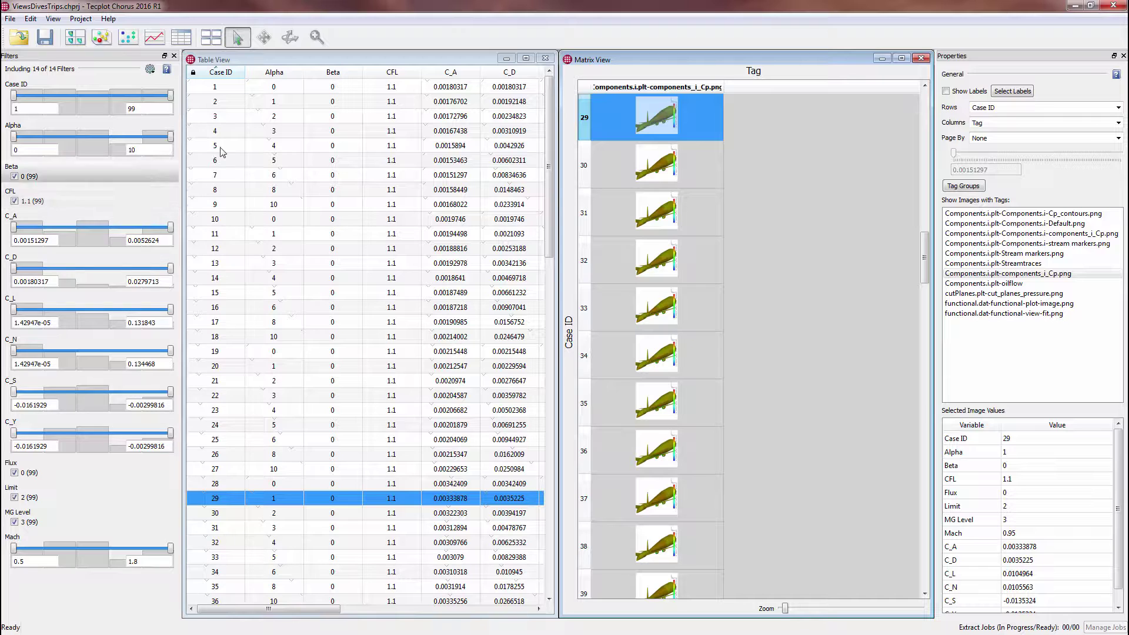
left_click(239, 93)
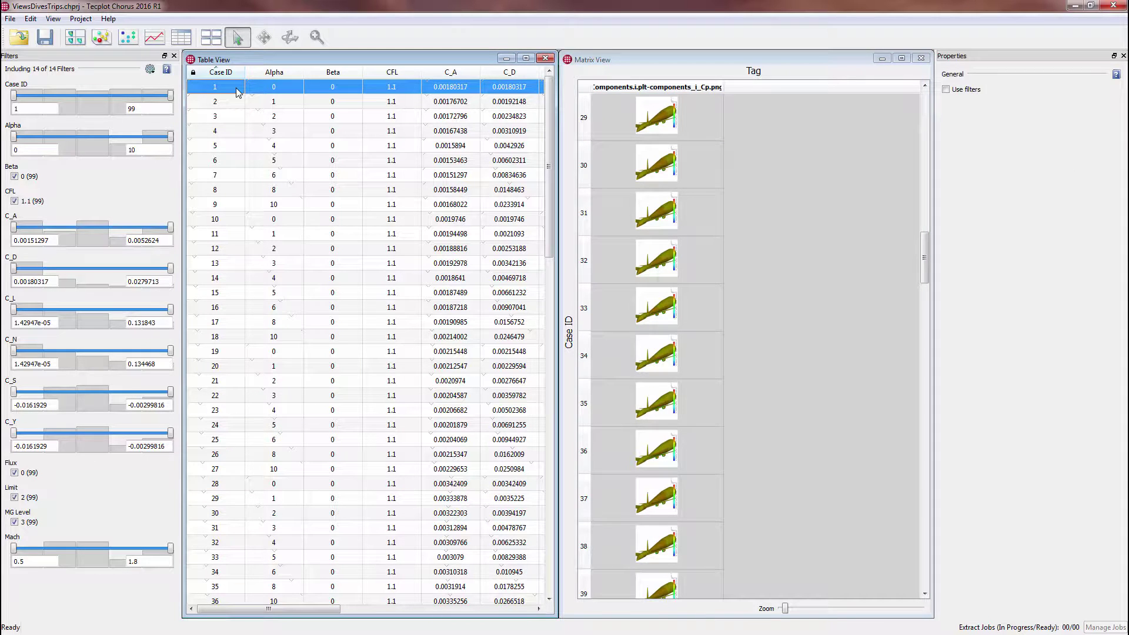
key("ctrl+a")
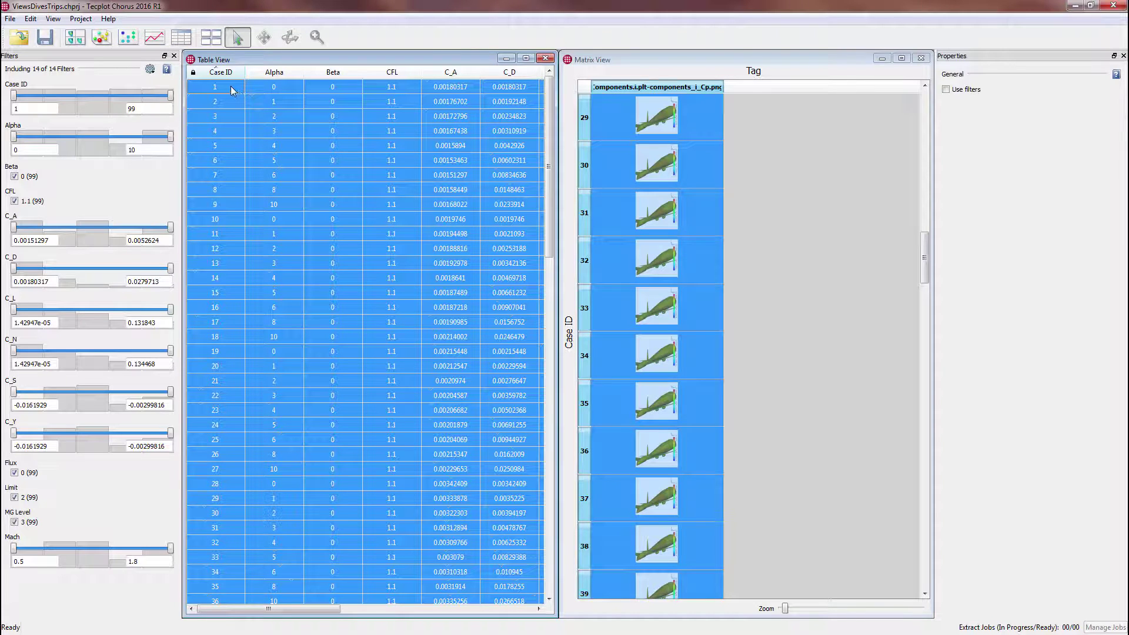
Queue an image-creation job for all selected cases using the components_i_Cp_streamtraces.sty style template.
right_click(233, 90)
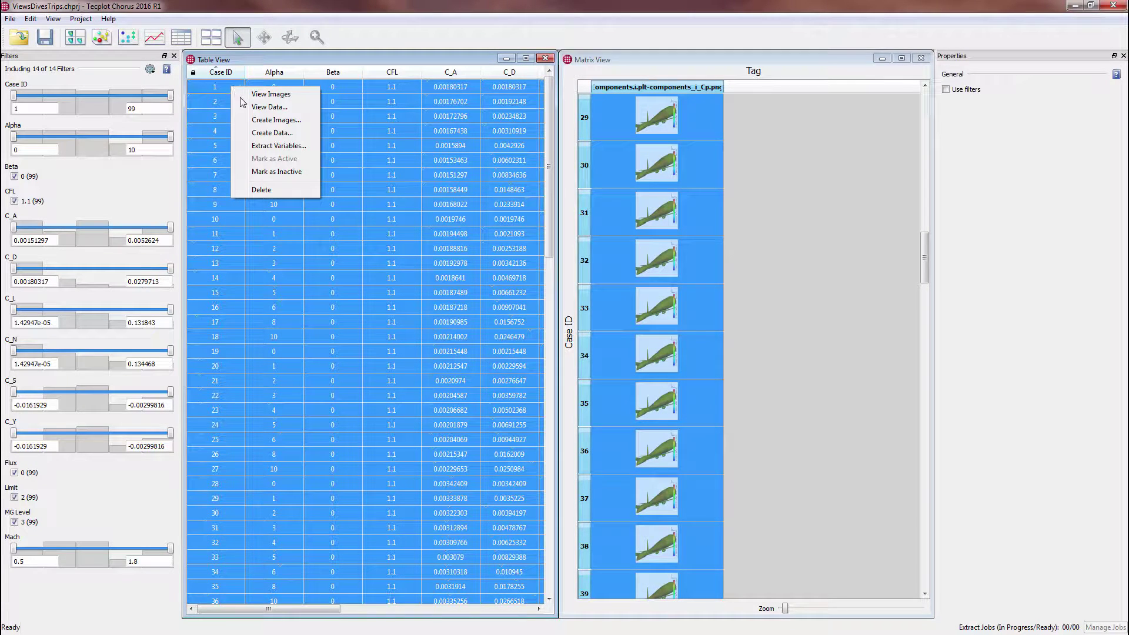
left_click(263, 121)
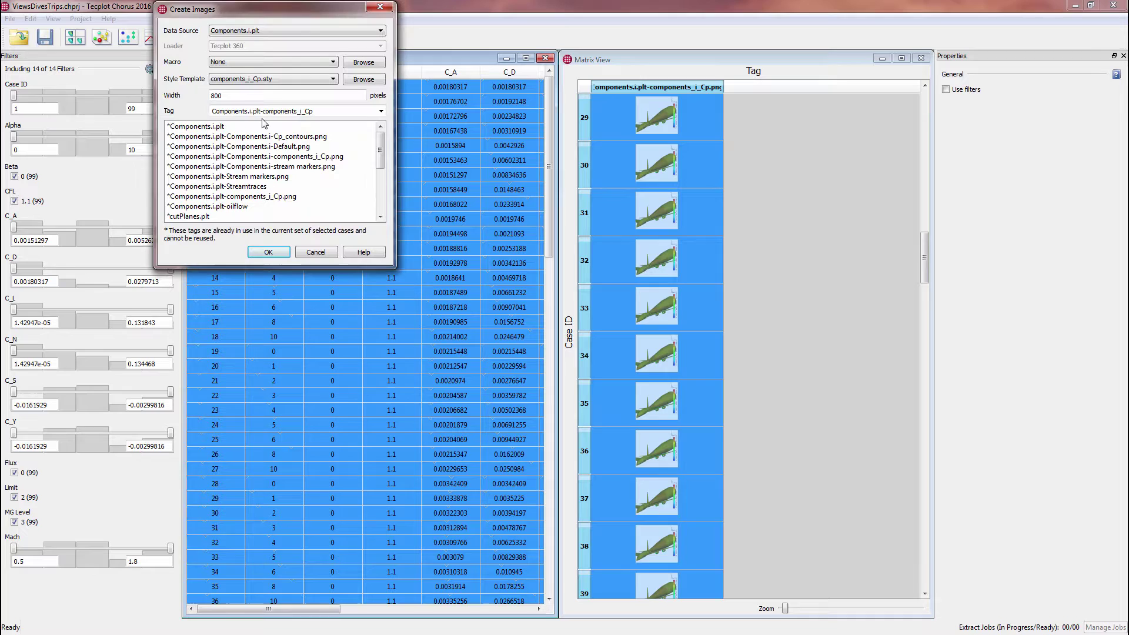
left_click(320, 81)
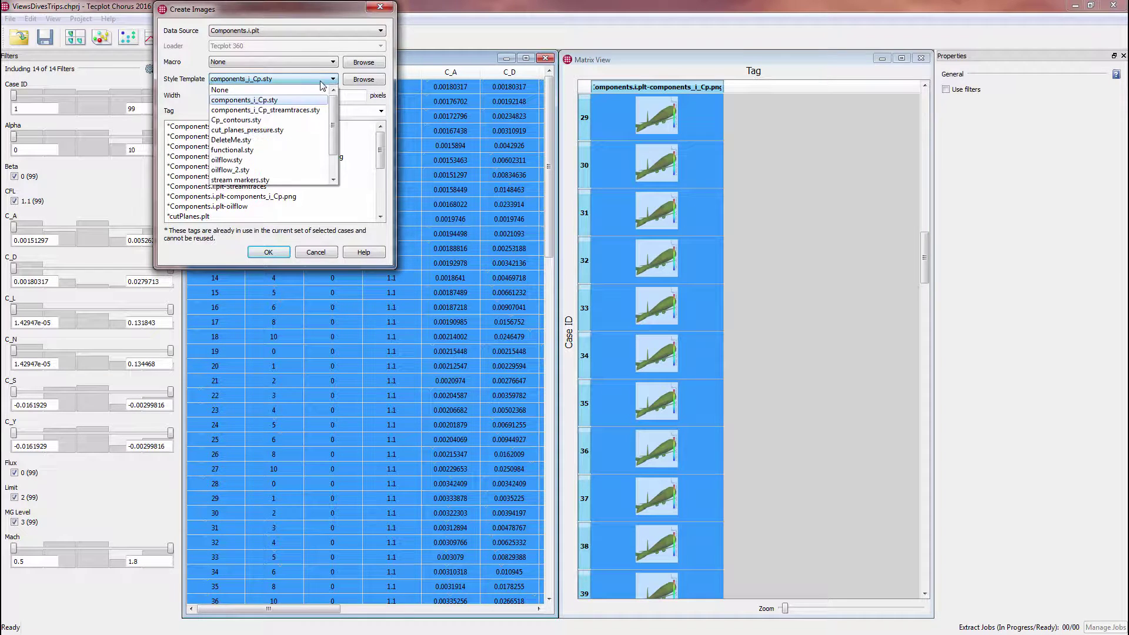
left_click(318, 105)
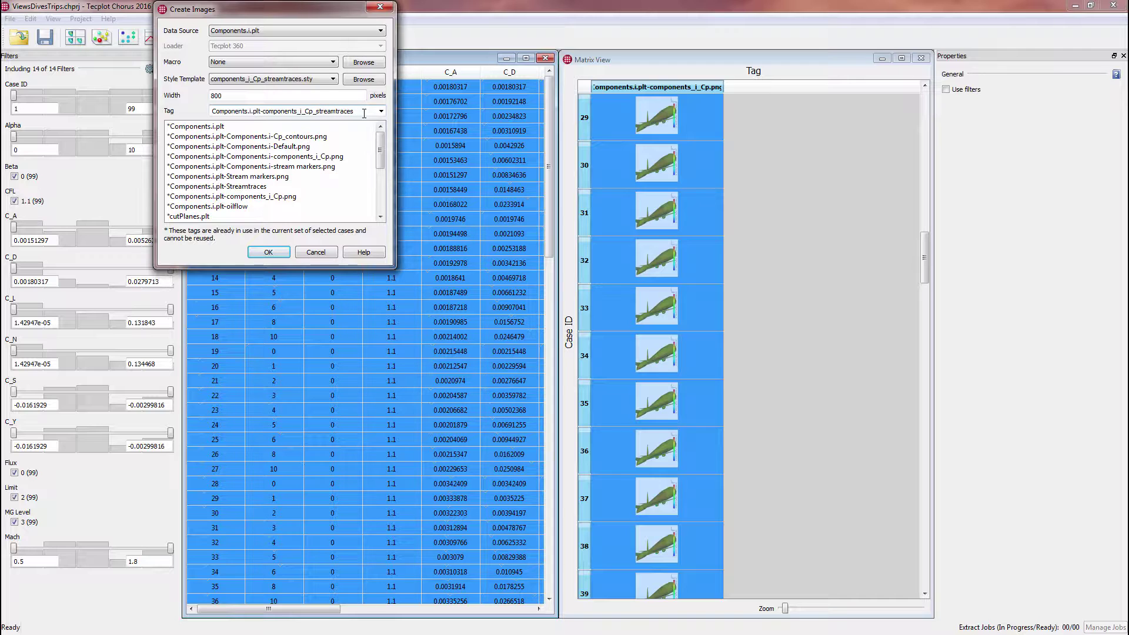
left_click(269, 252)
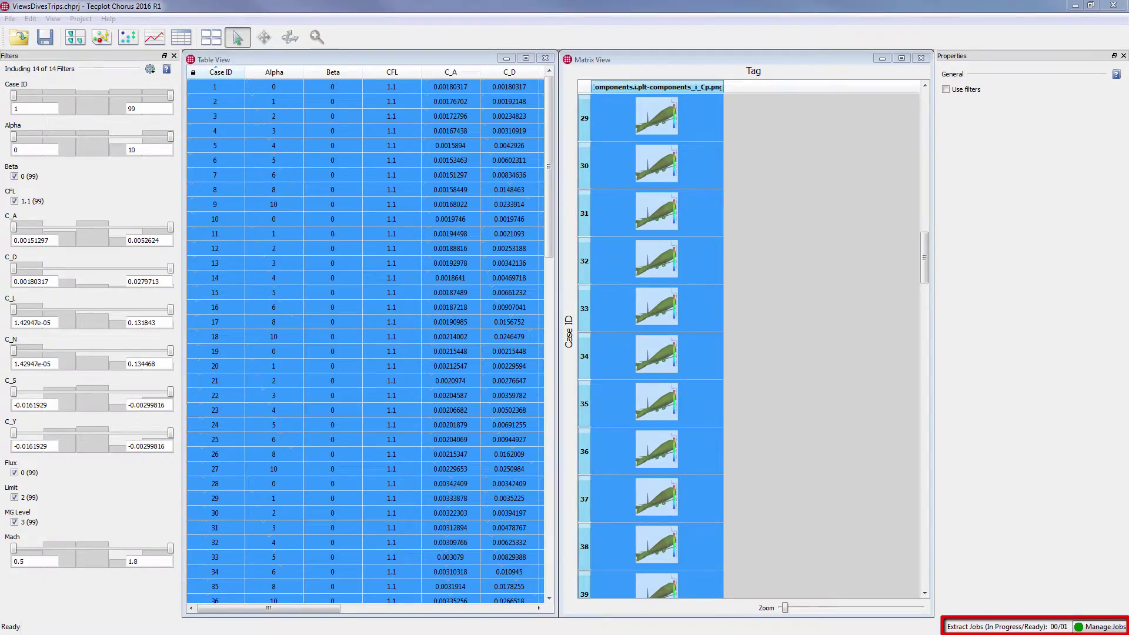
Deposit the ready image job into the project through the Append Data wizard.
left_click(1099, 627)
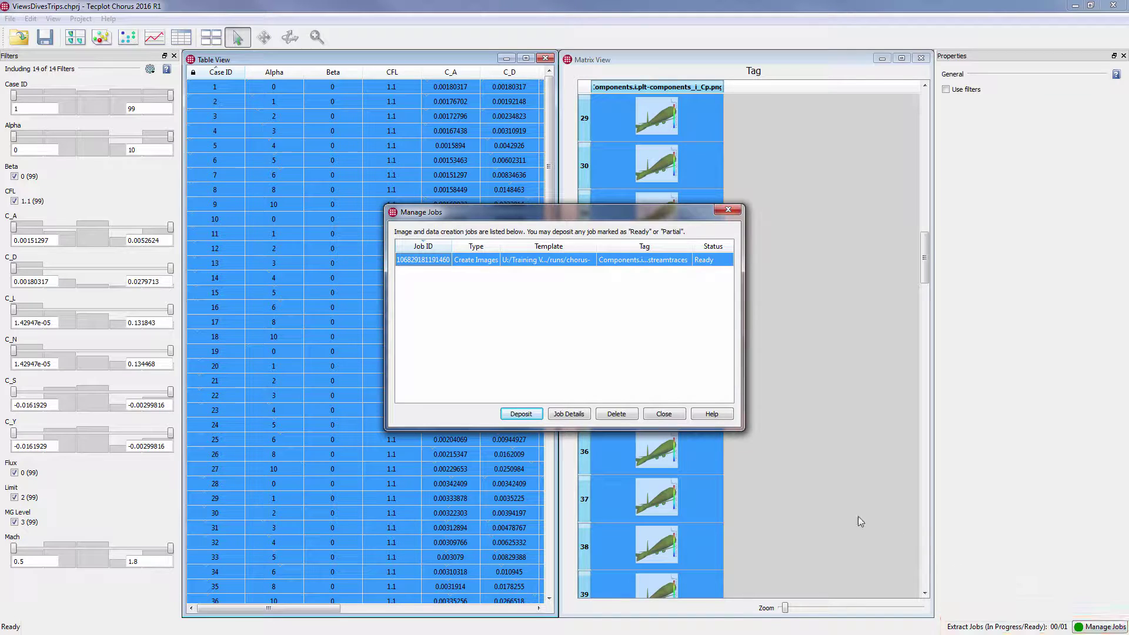
left_click(521, 414)
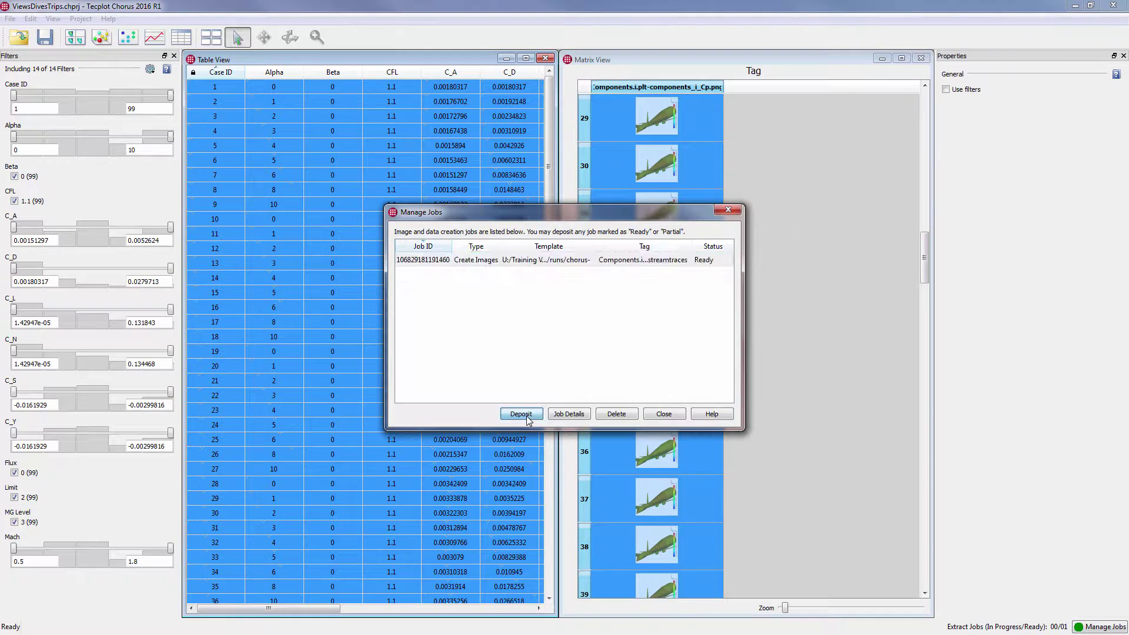
left_click(664, 449)
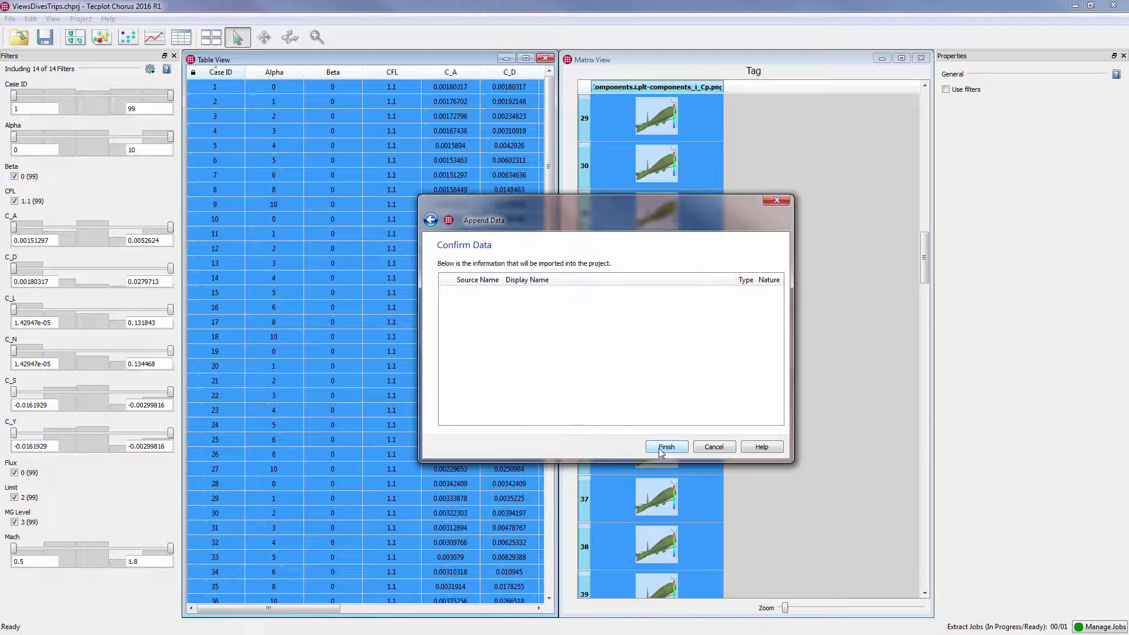
left_click(665, 447)
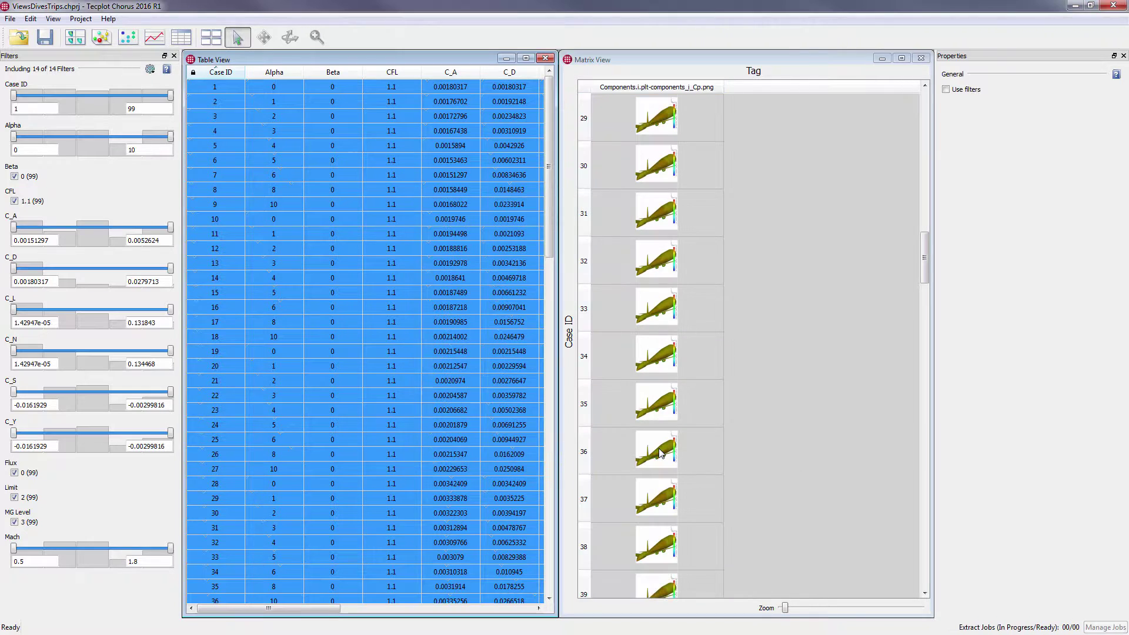
Maximize the Matrix View and show the Components.i.plt-components_i_Cp_streamtraces images.
left_click(847, 69)
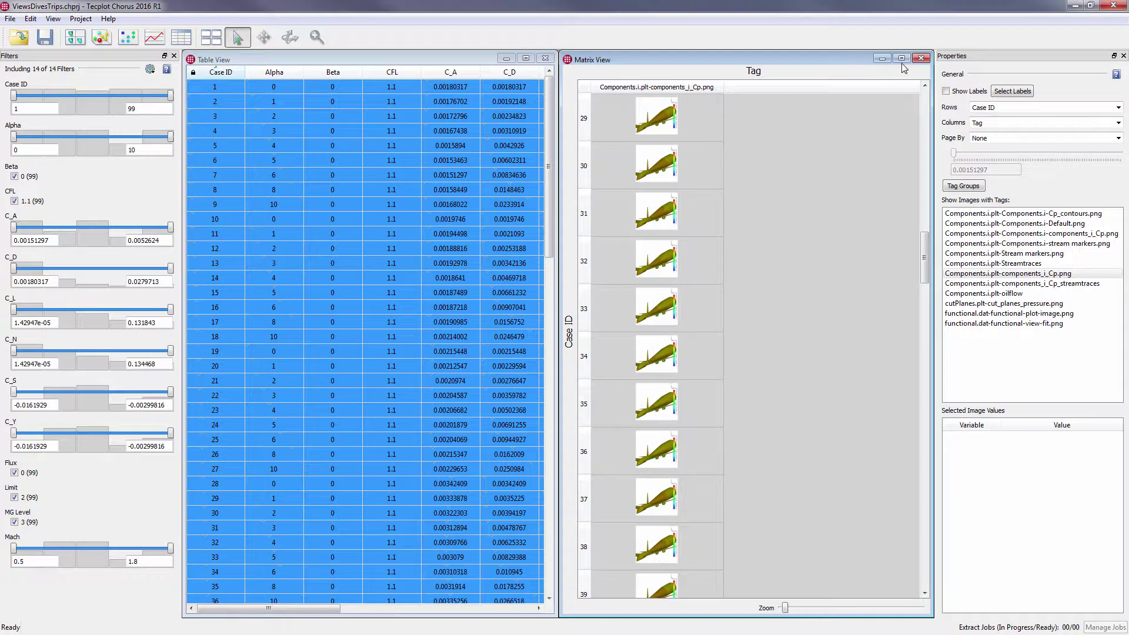
left_click(901, 57)
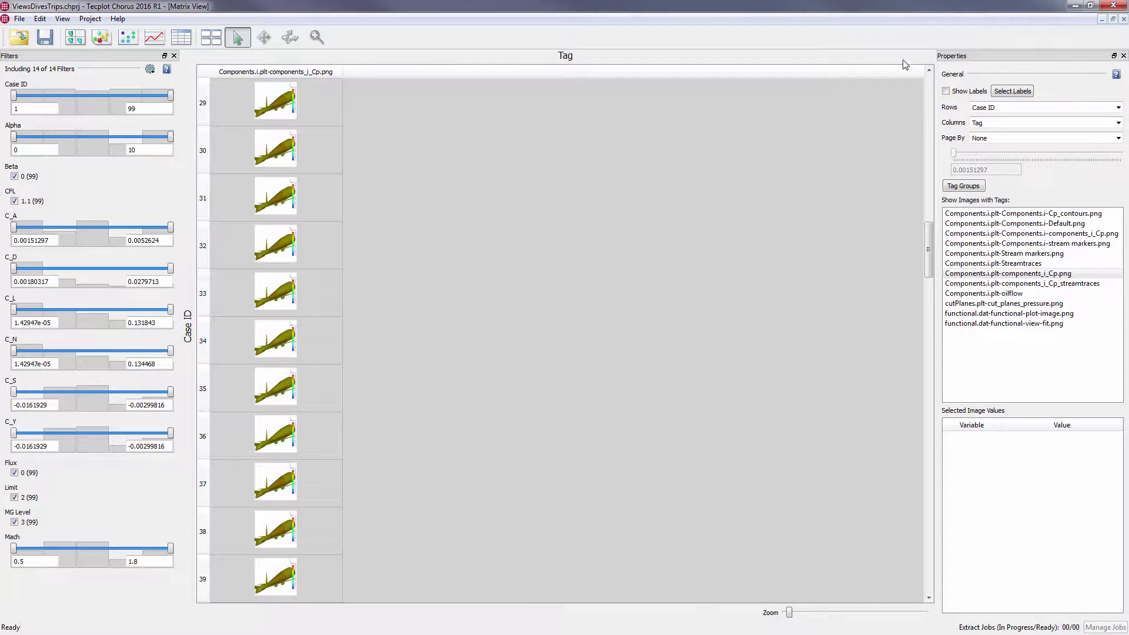
left_click(1022, 285)
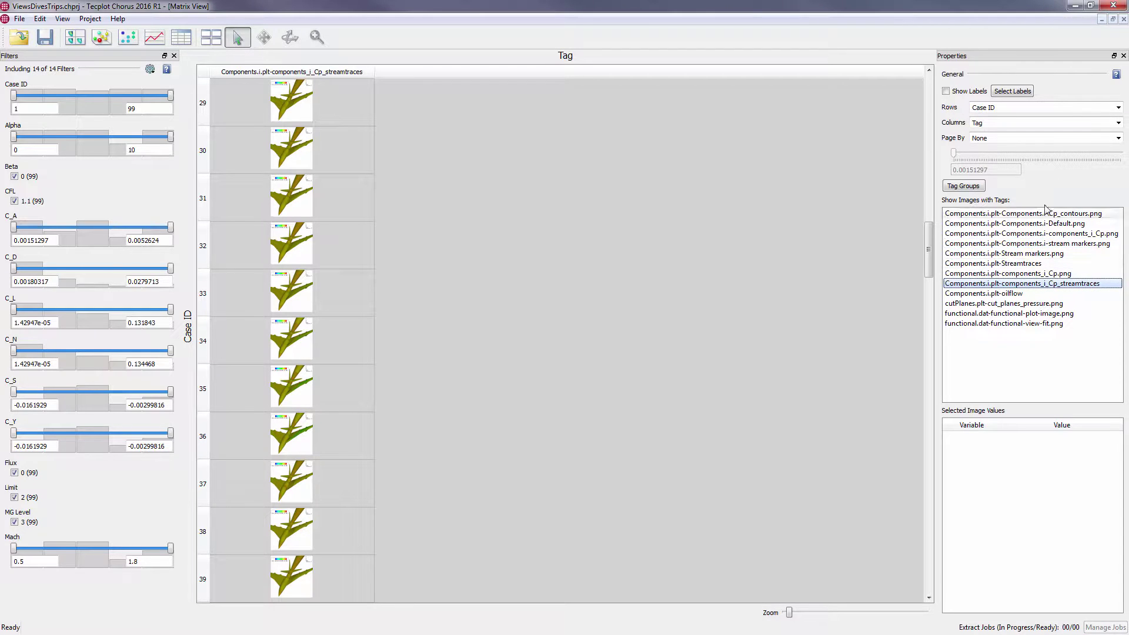
Arrange matrix rows by Mach and columns by Alpha, then enlarge the thumbnails.
left_click(1118, 107)
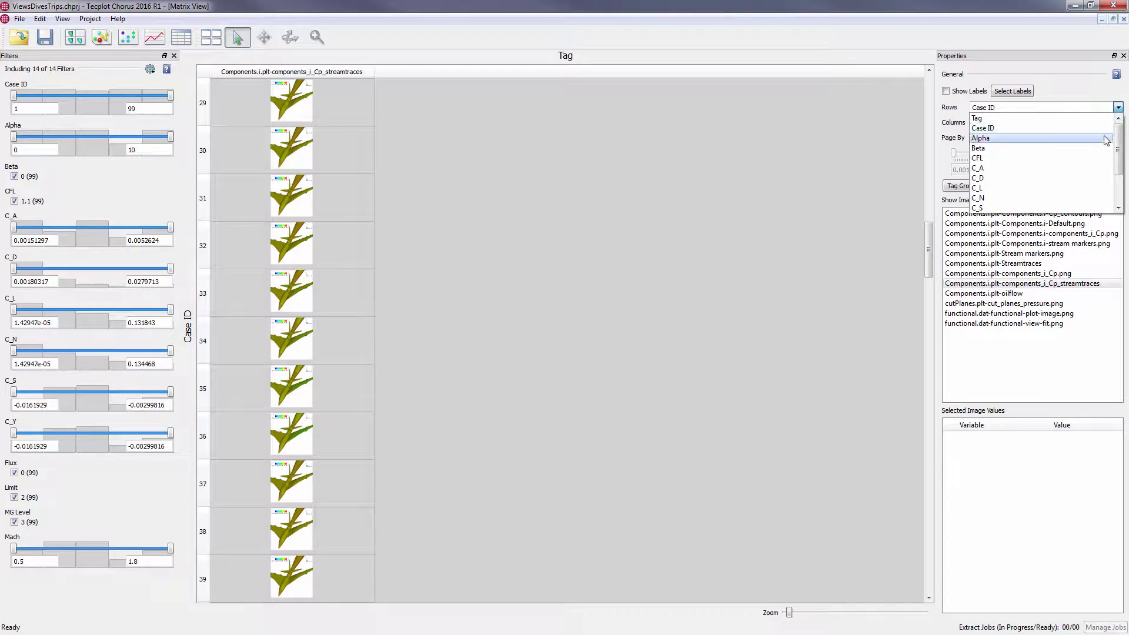
scroll(1106, 177, "down", 2)
left_click(1105, 207)
left_click(1119, 123)
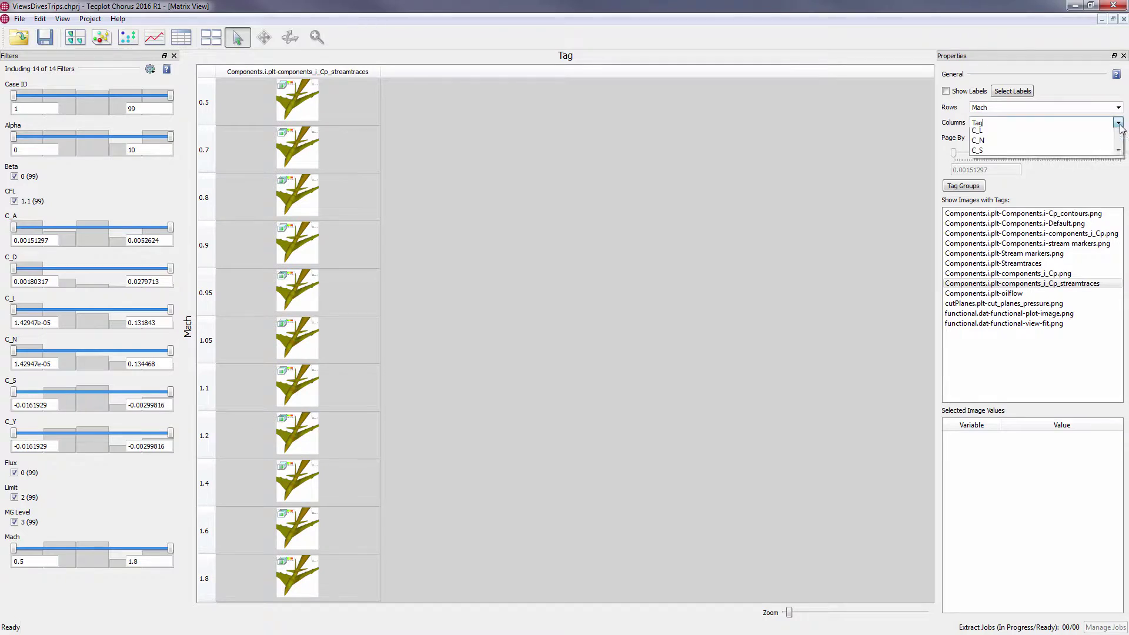
left_click(1106, 157)
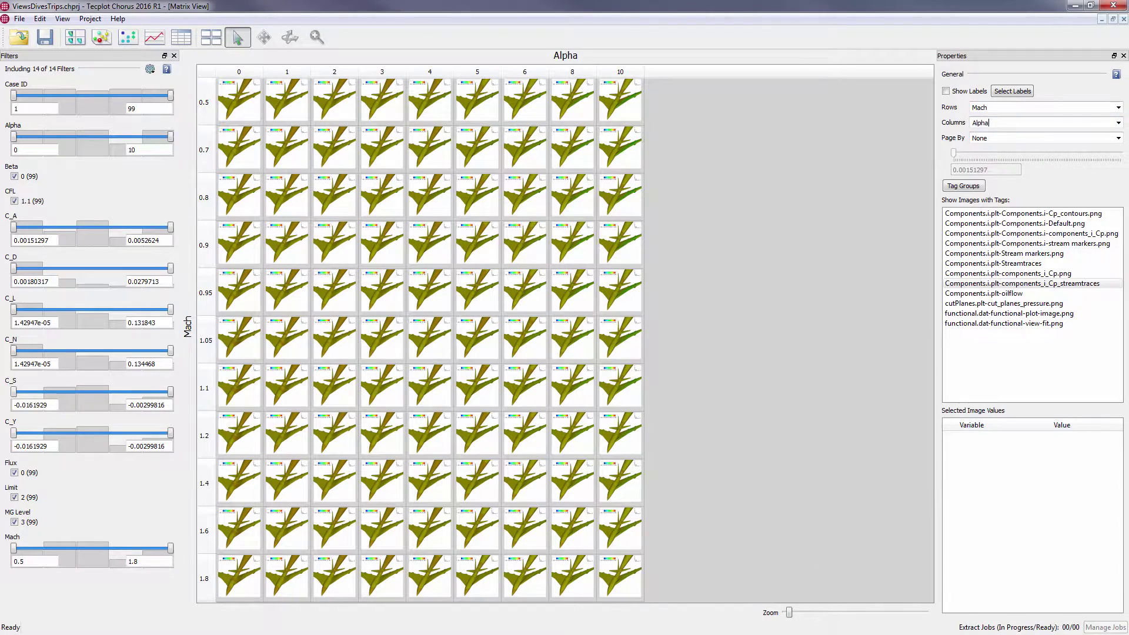
left_click_drag(790, 613, 831, 616)
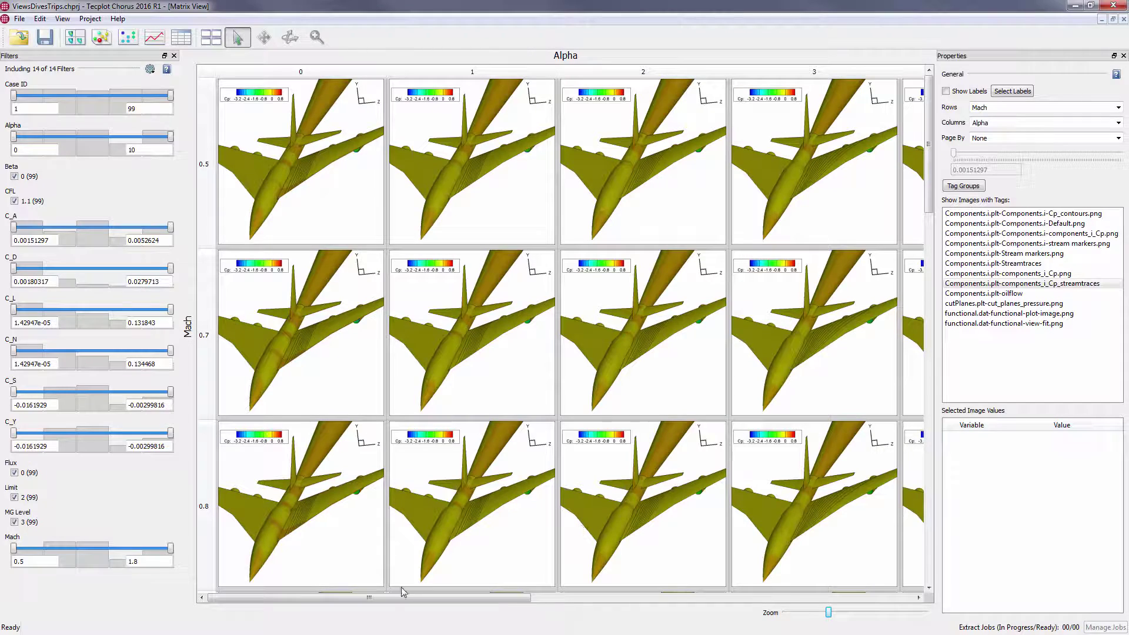
left_click_drag(374, 598, 777, 616)
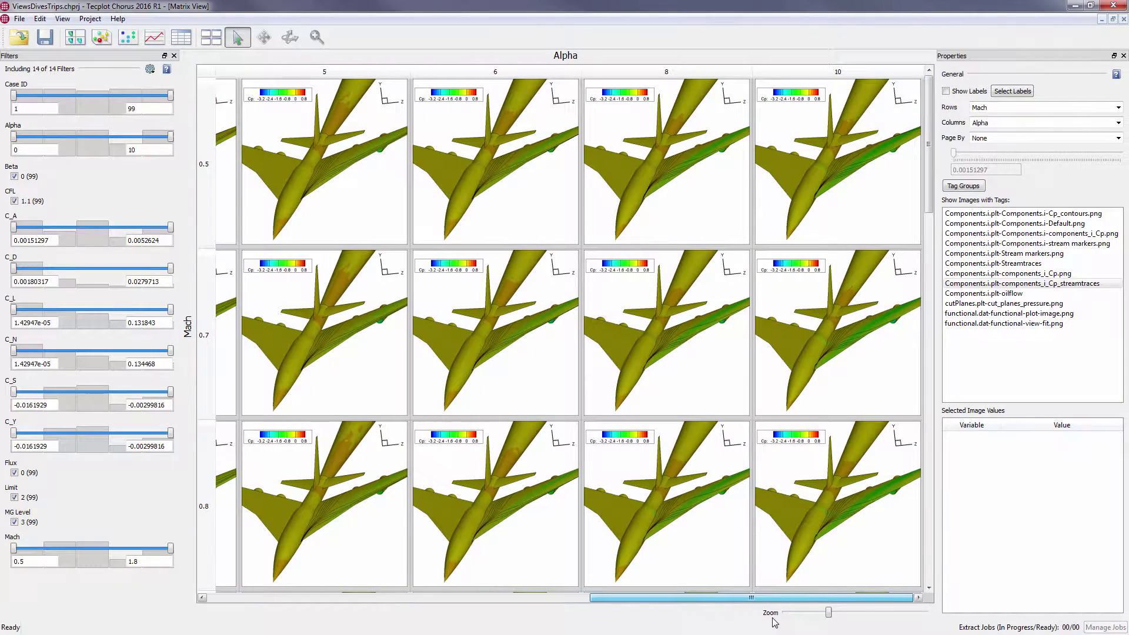
View the Alpha 10 images for Mach 0.5, 0.7 and 0.8, and compute pixel differences against Mach 0.5.
left_click(845, 200)
left_click(853, 332, "ctrl")
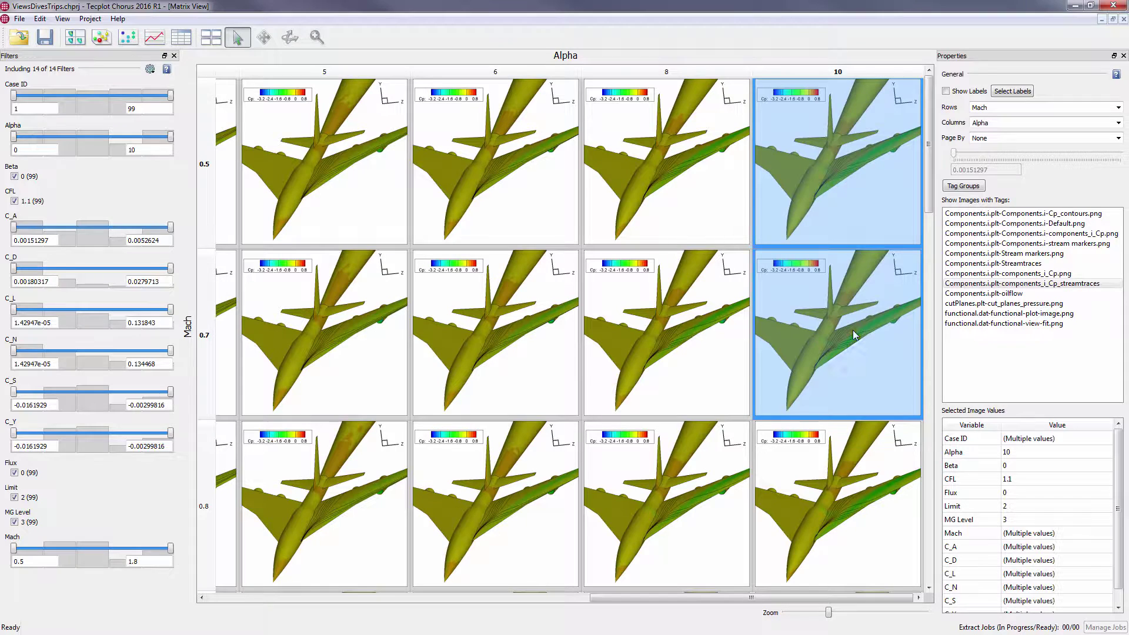
left_click(866, 482, "ctrl")
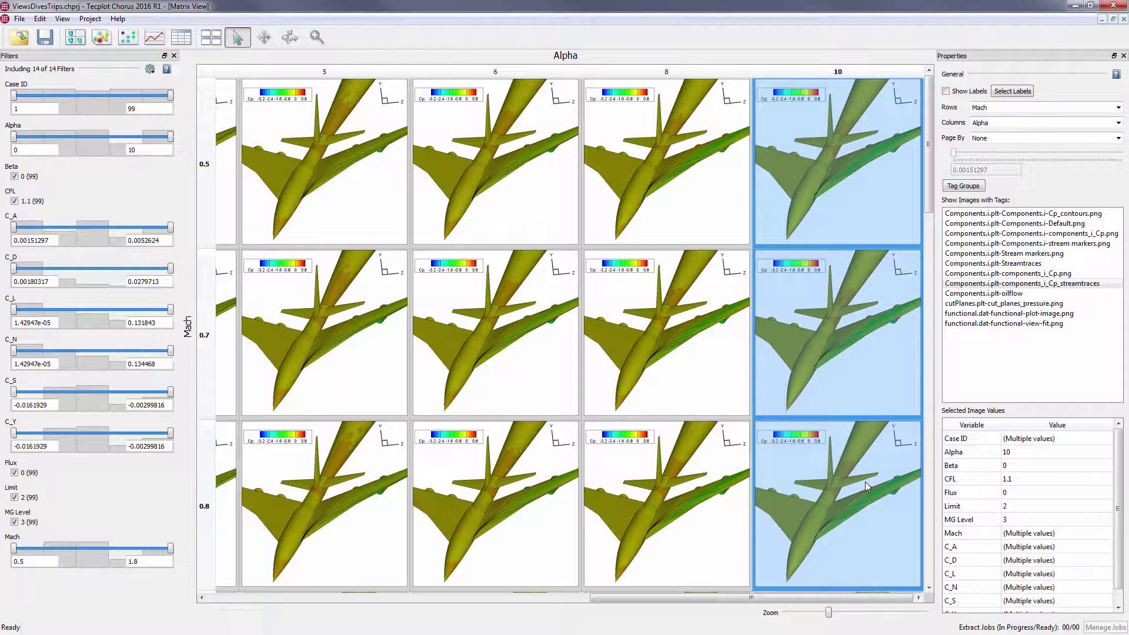
right_click(844, 215)
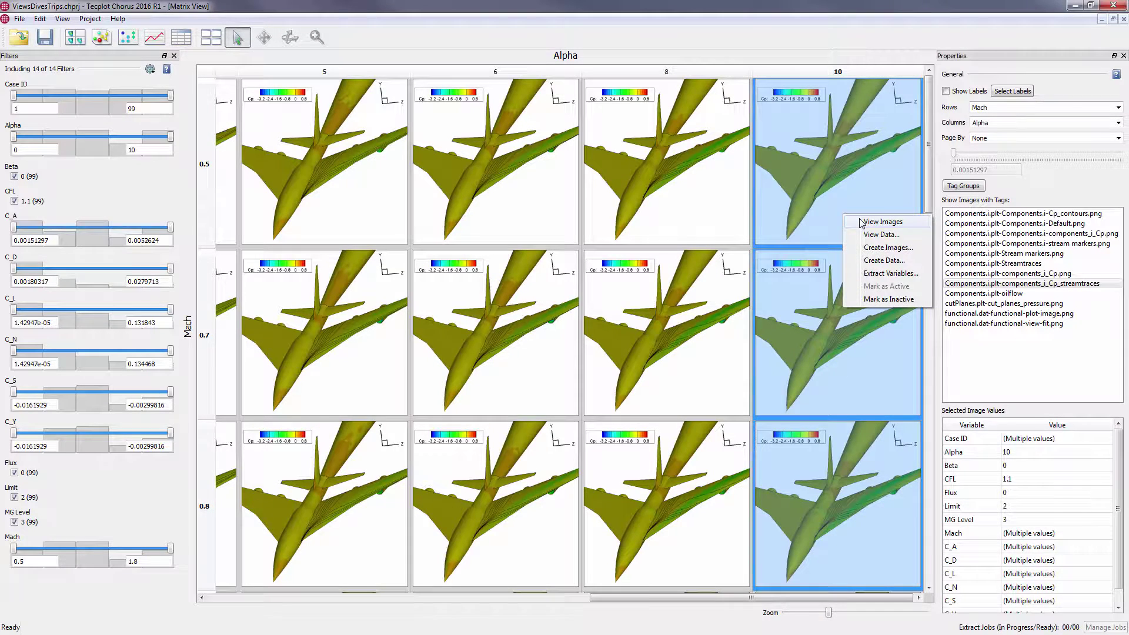
left_click(880, 222)
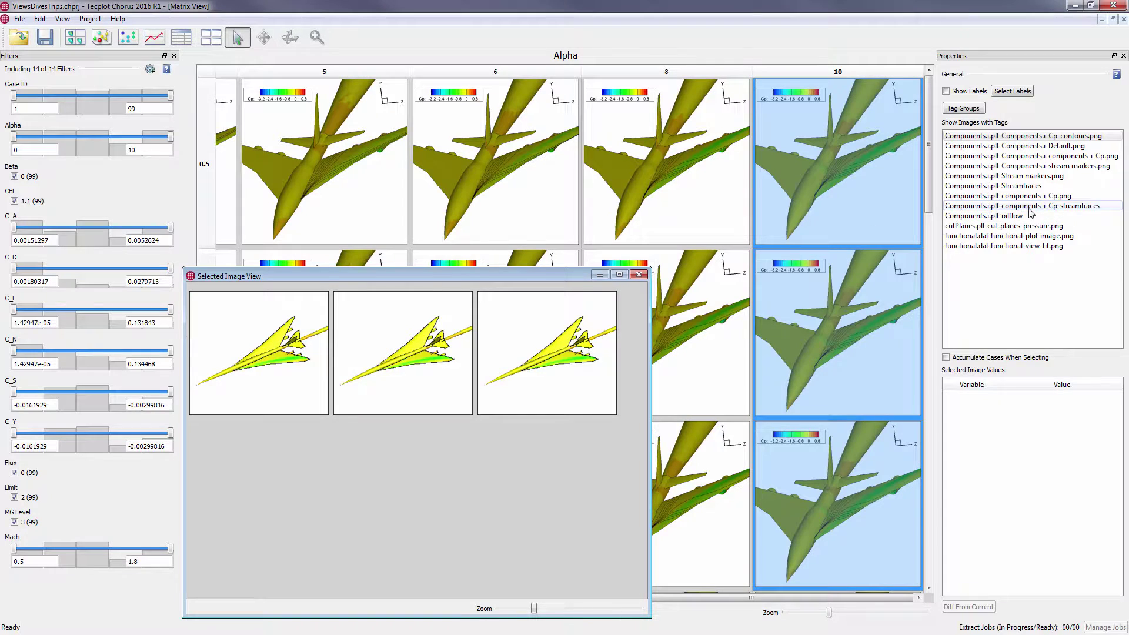
left_click(293, 378)
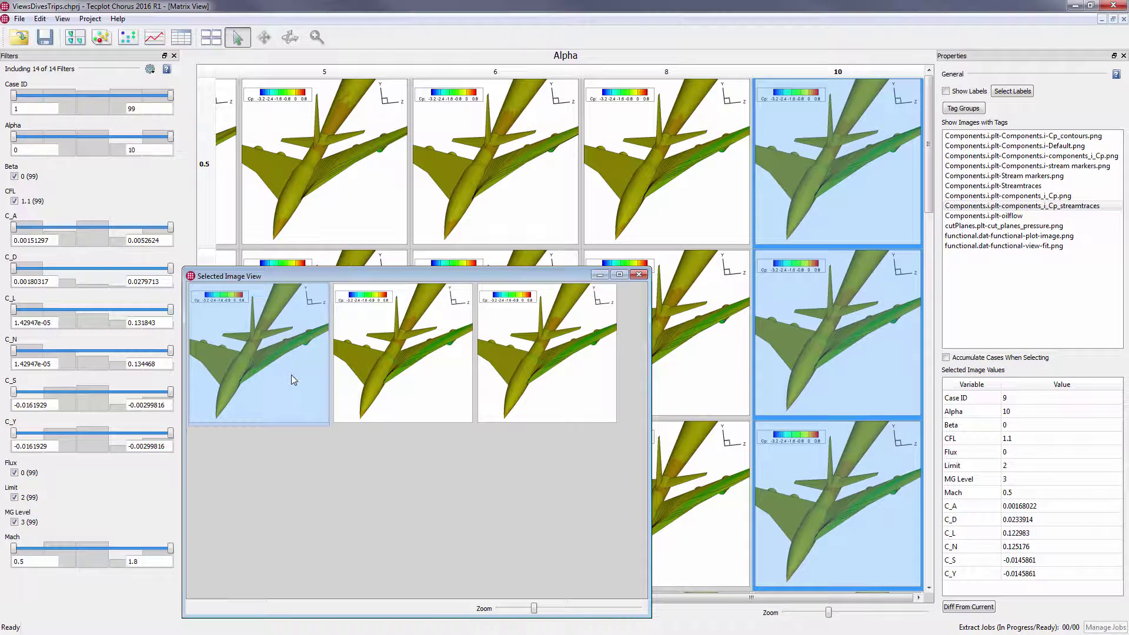
left_click(968, 607)
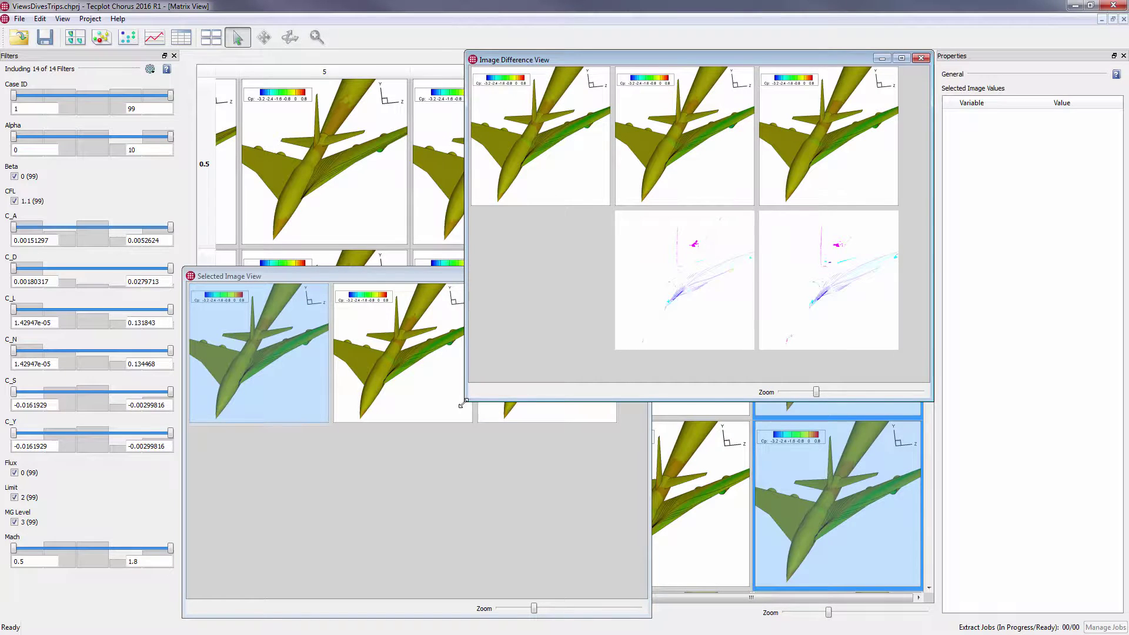
Enlarge the Image Difference View and zoom in on the Mach 0.7 and 0.8 pixel-difference maps.
left_click_drag(465, 403, 354, 469)
left_click_drag(816, 459, 829, 461)
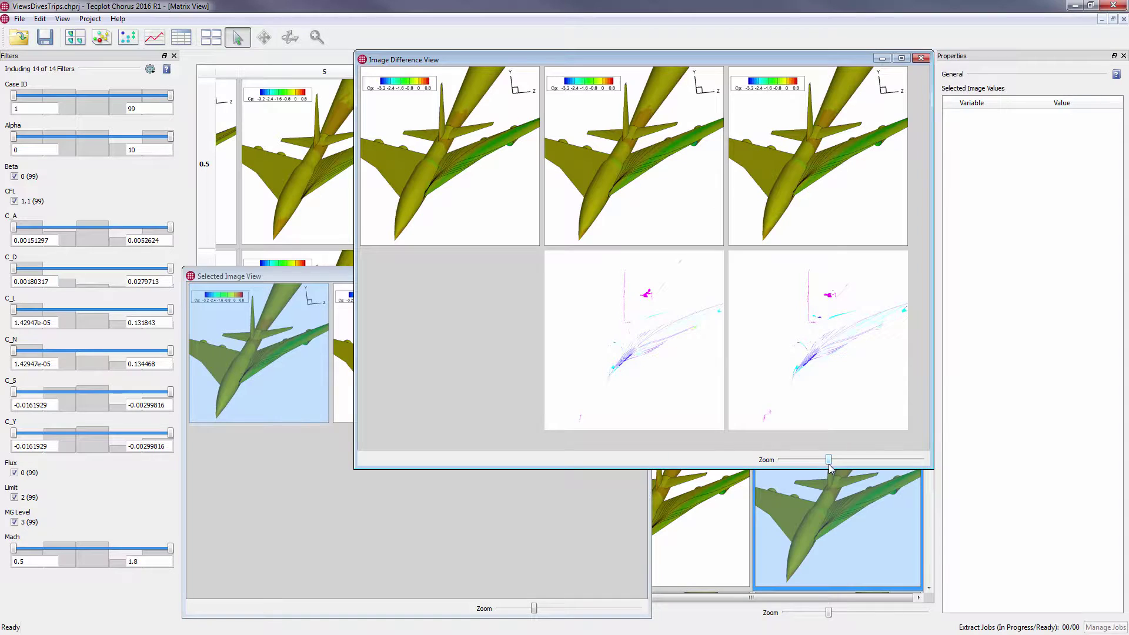